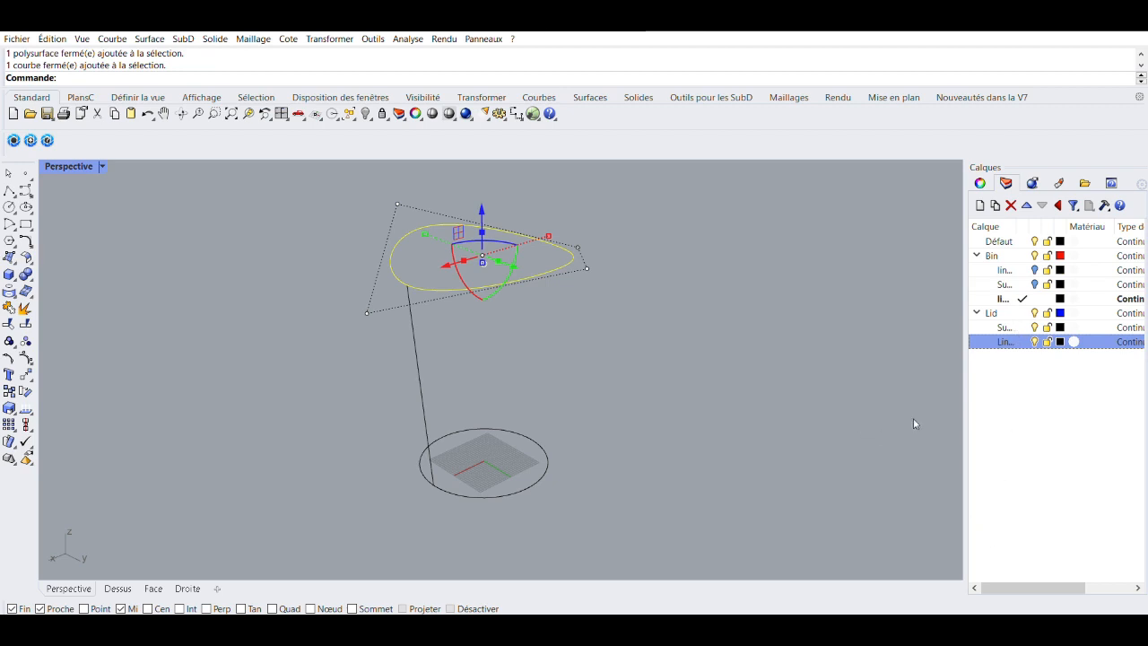
- Copy the bin's closed top curve, paste it onto the Line Base layer under Lid, and collapse the Bin layer group
{"action": "left_click", "coordinate": [698, 301]}
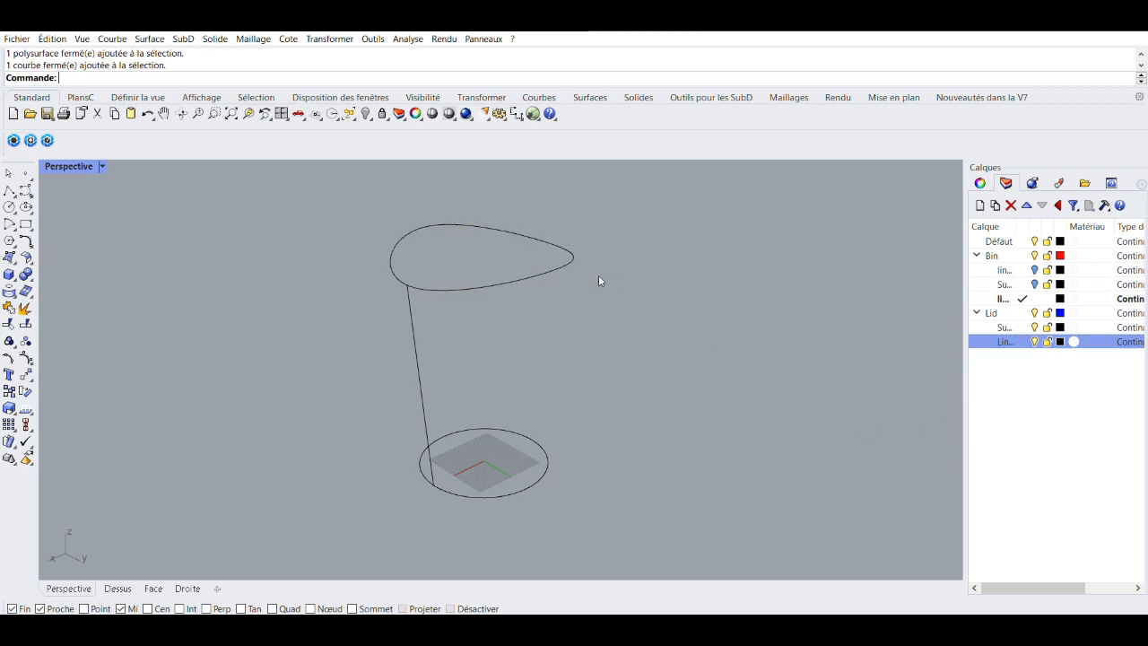
{"action": "left_click", "coordinate": [537, 259]}
{"action": "key", "text": "ctrl+c"}
{"action": "key", "text": "ctrl+v"}
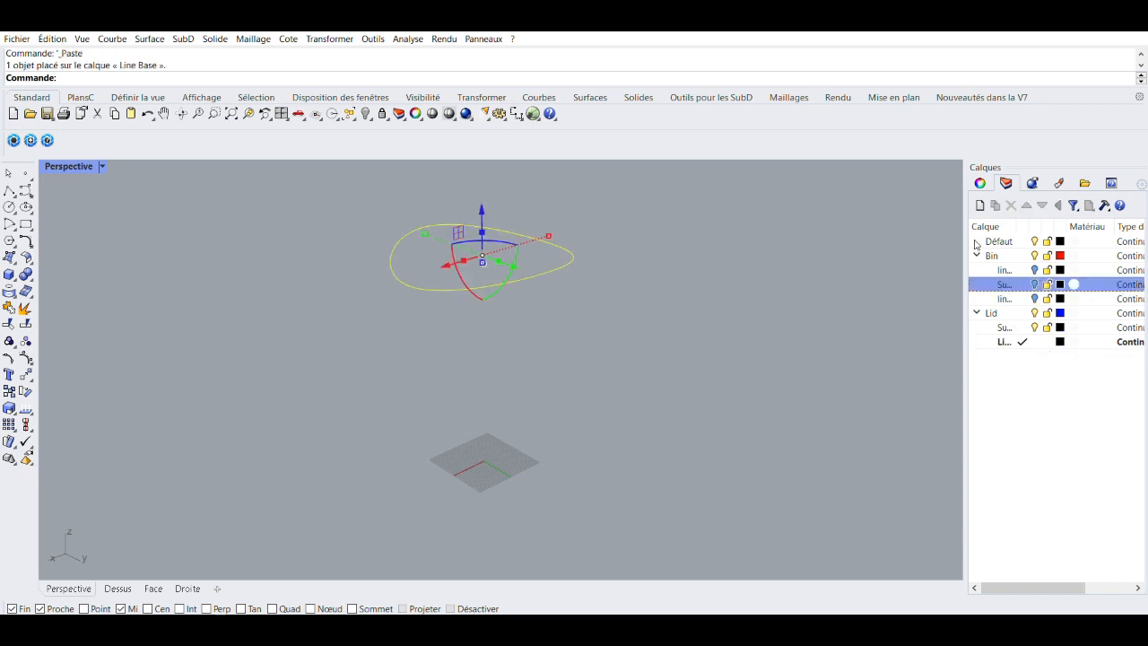
{"action": "left_click", "coordinate": [977, 255]}
- Switch to the four-viewport layout with the lid curve fitted in every view and clear the selection
{"action": "left_click", "coordinate": [499, 325]}
{"action": "right_click_drag", "start_coordinate": [498, 325], "coordinate": [533, 274]}
{"action": "left_click", "coordinate": [527, 287]}
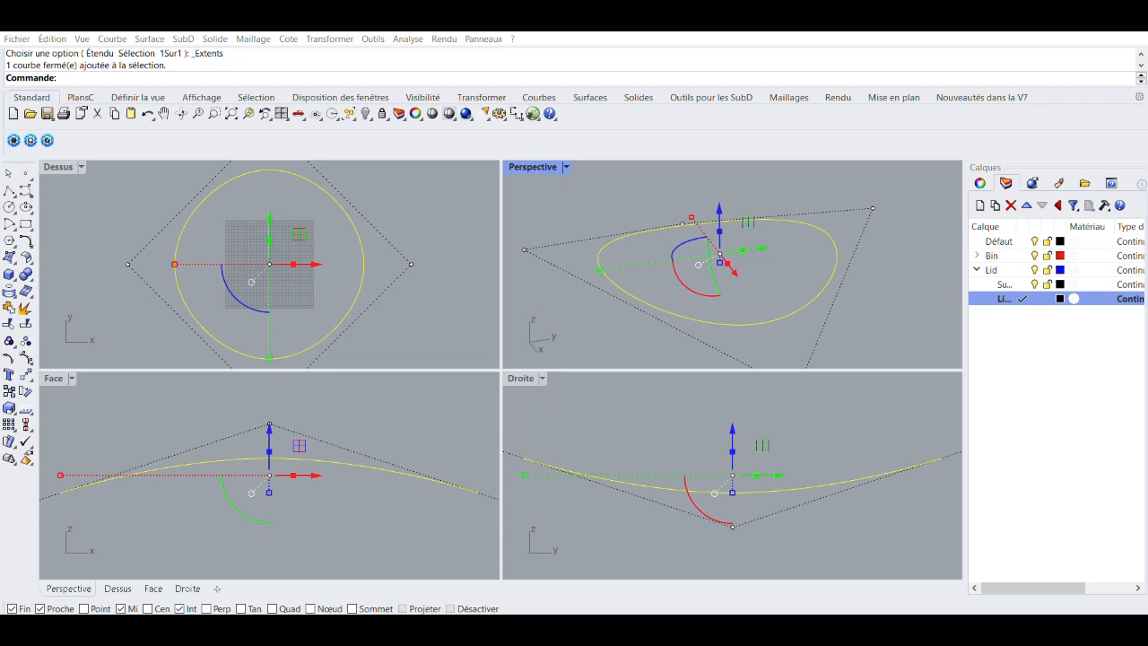
{"action": "right_click_drag", "start_coordinate": [623, 302], "coordinate": [784, 290]}
{"action": "left_click", "coordinate": [740, 312]}
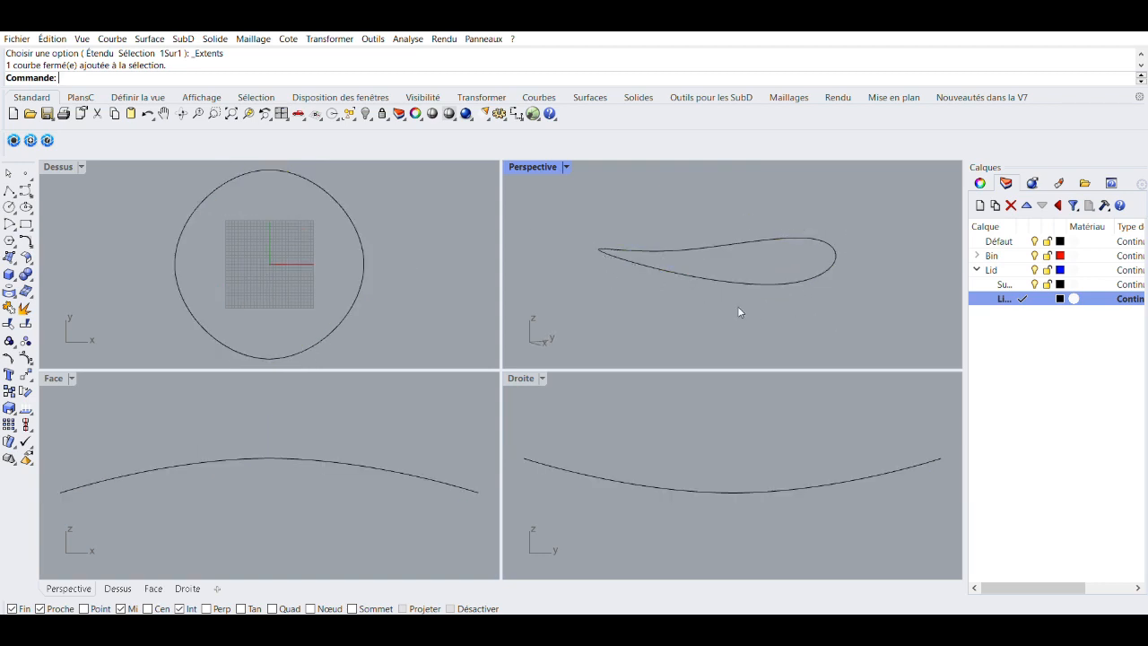
- Draw a vertical polyline straight down from the high point of the lid curve, ending below the curve's lowest part
{"action": "left_click", "coordinate": [9, 190]}
{"action": "right_click_drag", "start_coordinate": [582, 252], "coordinate": [614, 265]}
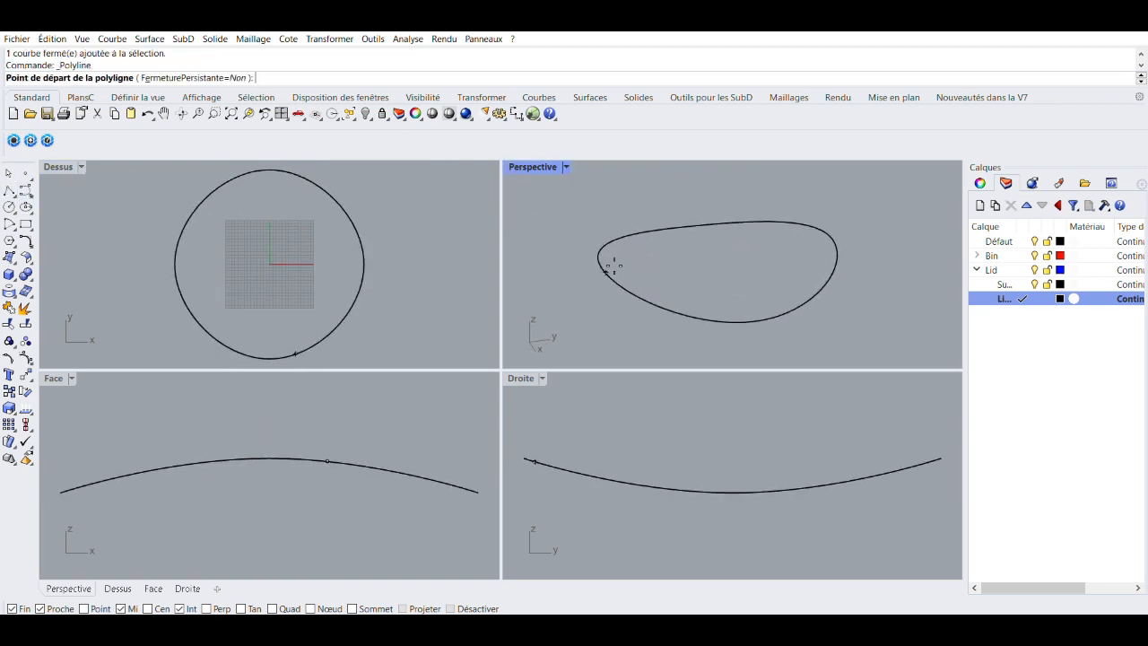
{"action": "left_click", "coordinate": [600, 258]}
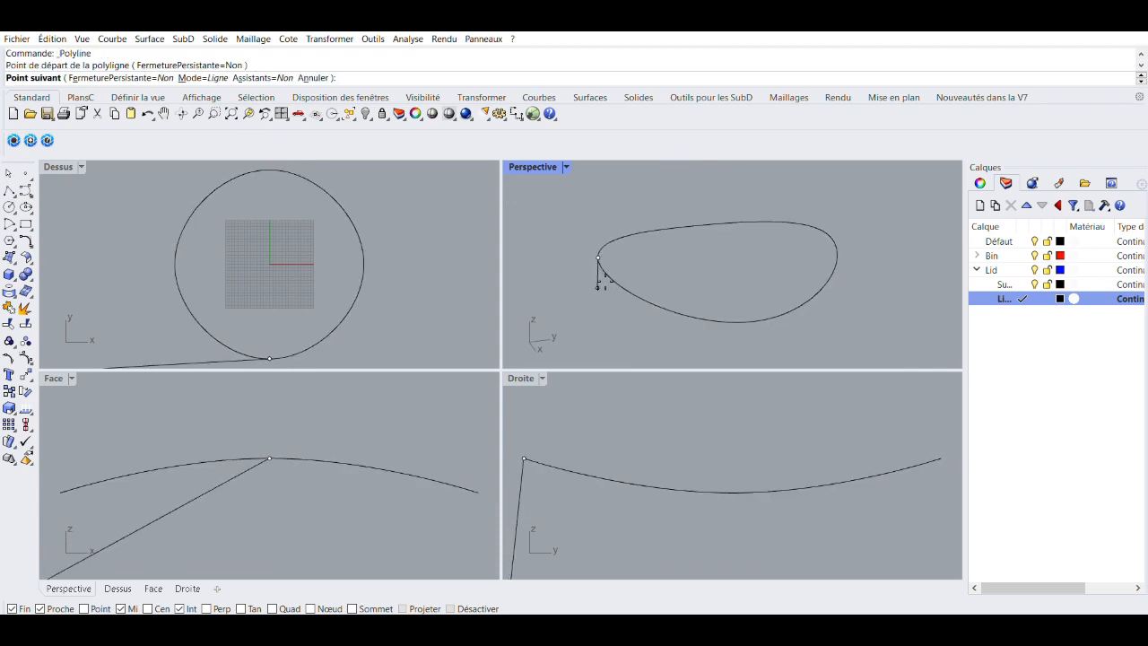
{"action": "type", "text": "50"}
{"action": "key", "text": "Return"}
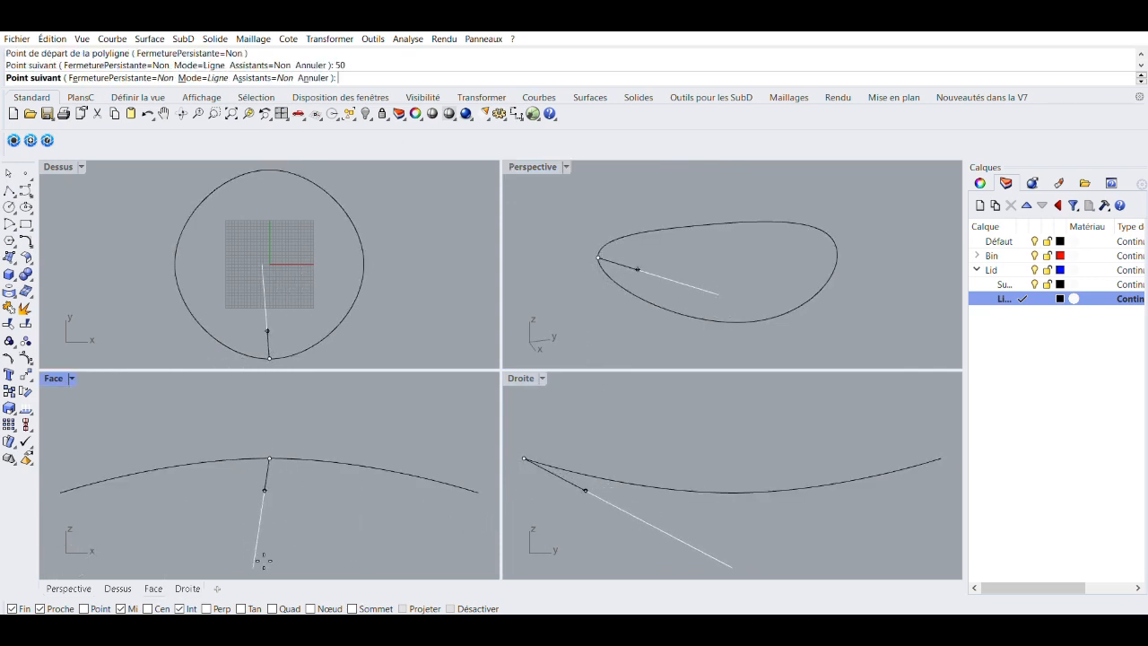
{"action": "key", "text": "shift"}
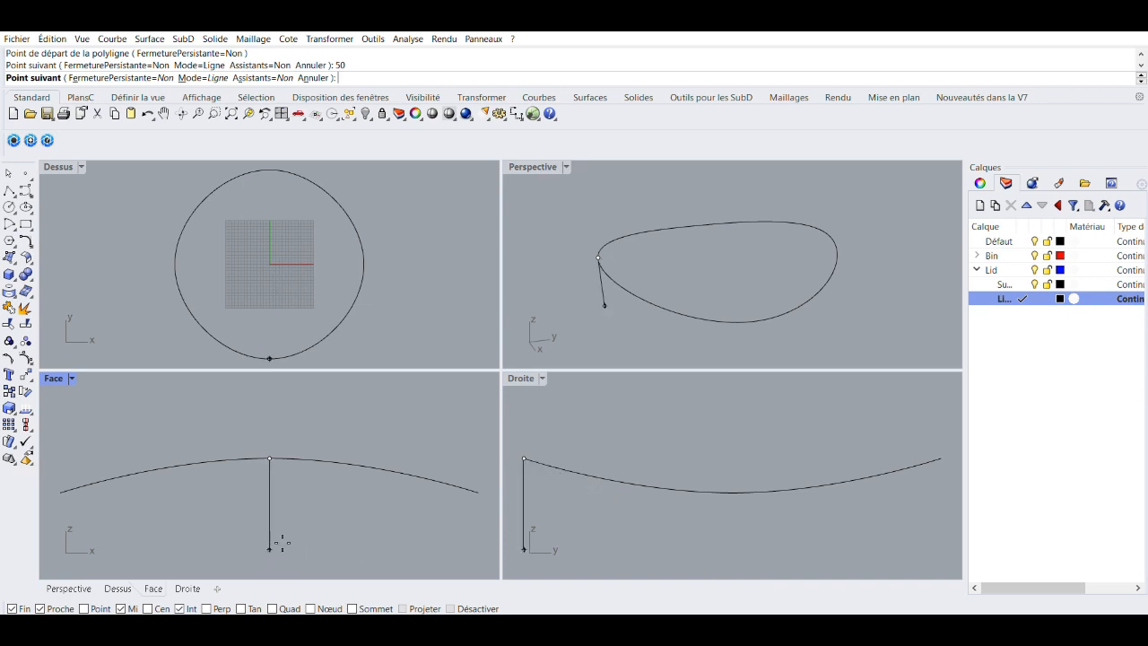
{"action": "type", "text": "0"}
{"action": "key", "text": "Return"}
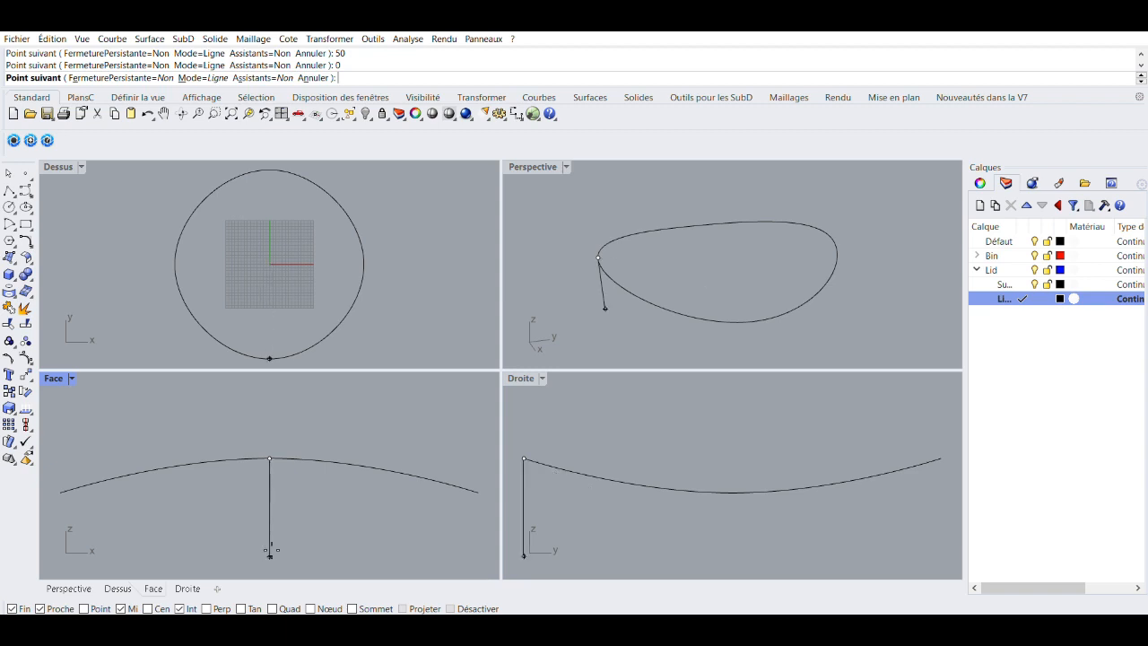
{"action": "left_click", "coordinate": [269, 553]}
{"action": "key", "text": "Return"}
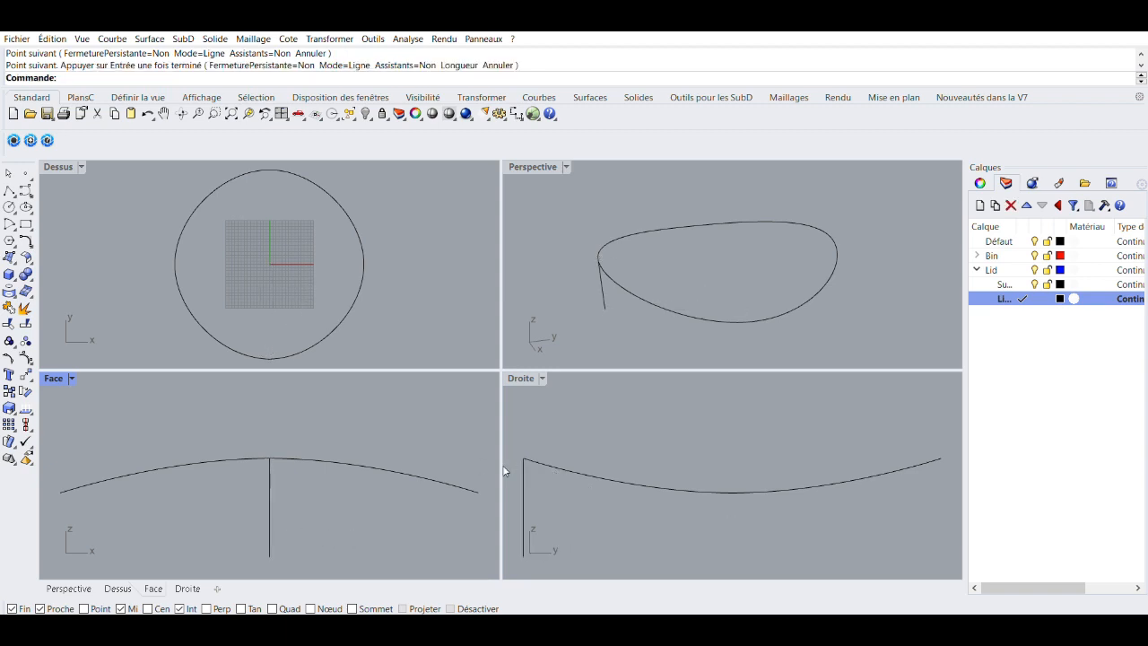
- Draw a circle with a radius of 150 centred on the origin in the top view
{"action": "right_click_drag", "start_coordinate": [649, 313], "coordinate": [675, 289]}
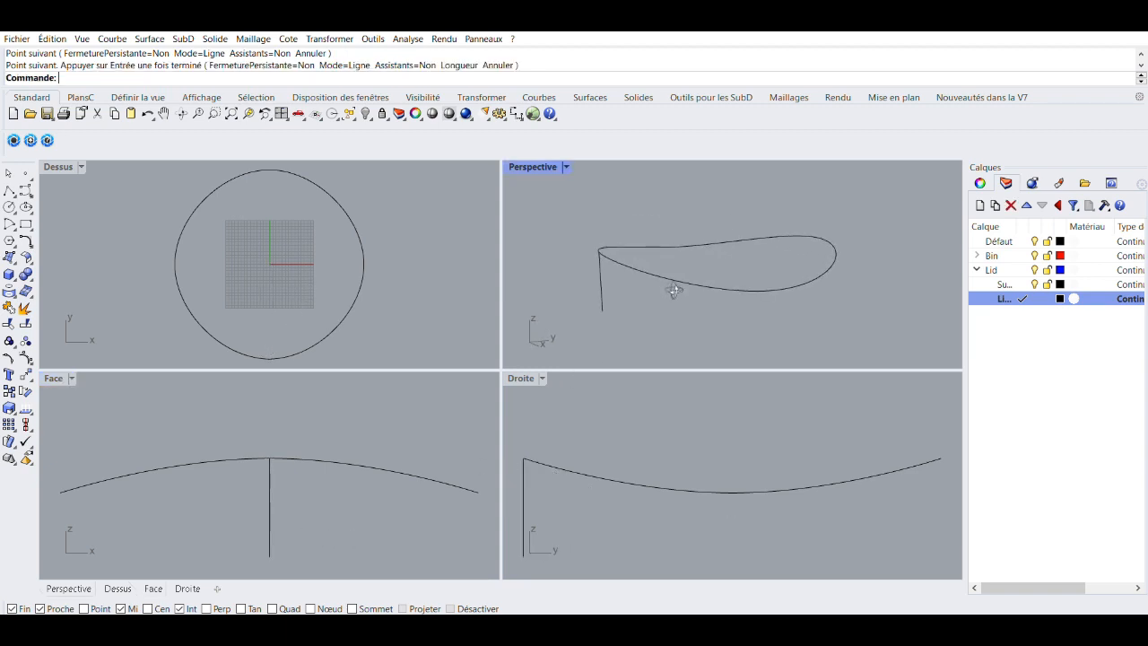
{"action": "left_click", "coordinate": [9, 206]}
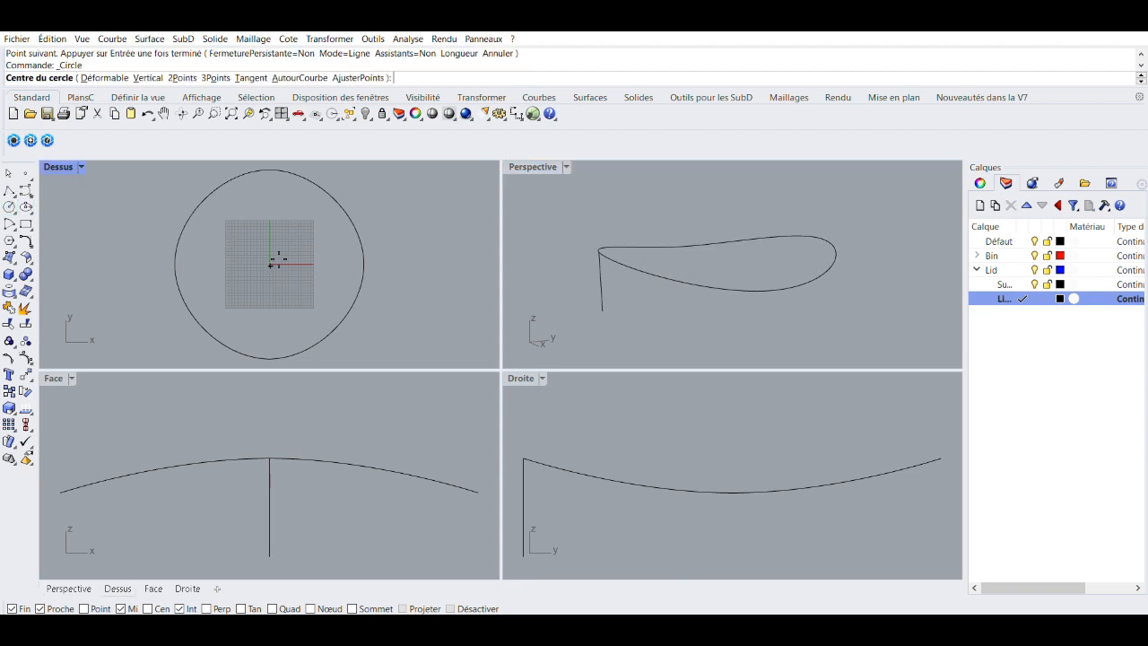
{"action": "left_click", "coordinate": [270, 264]}
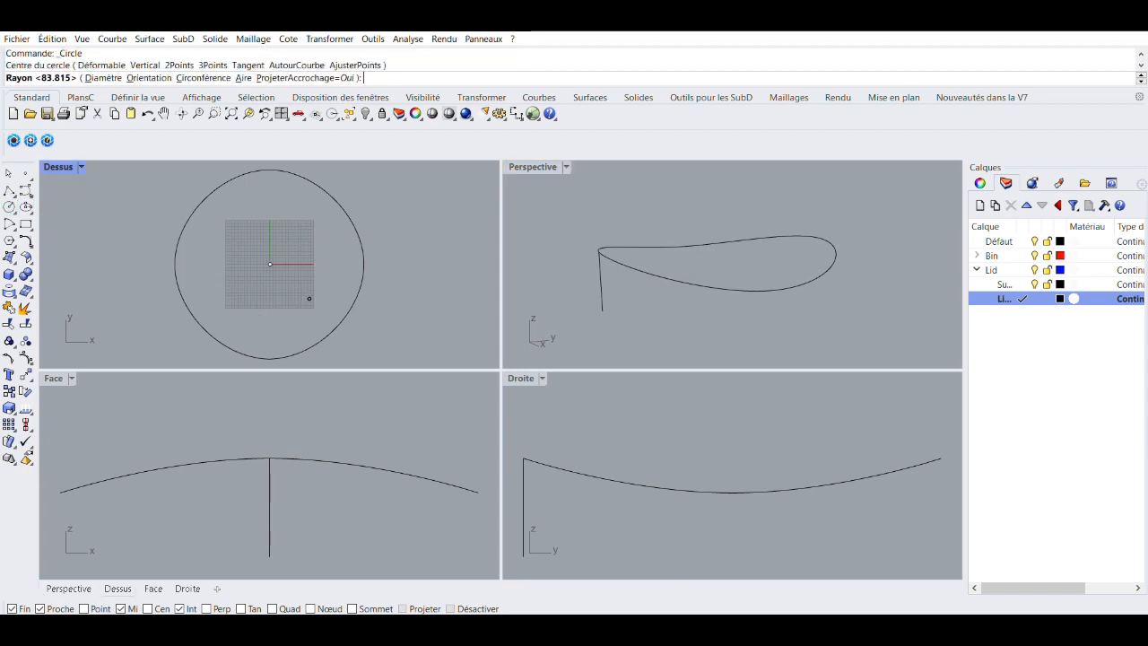
{"action": "type", "text": "150"}
{"action": "key", "text": "Return"}
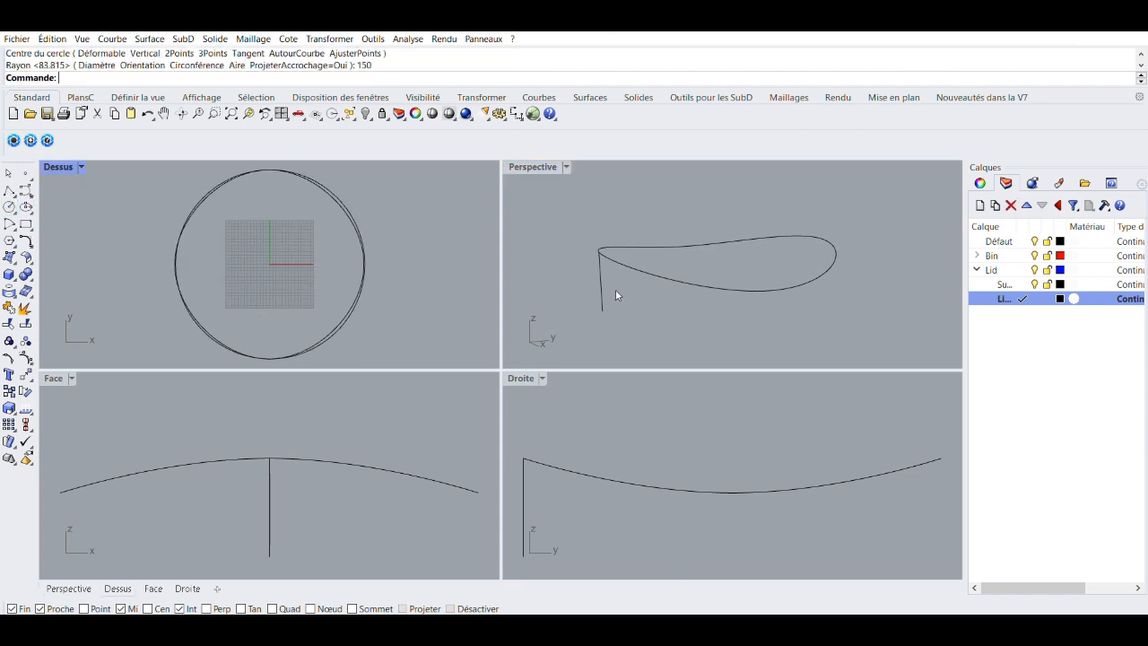
- Move the 150-radius circle up to the lower end of the vertical line beneath the lid curve
{"action": "scroll", "coordinate": [615, 283], "scroll_direction": "down", "scroll_amount": 5}
{"action": "left_click", "coordinate": [628, 326]}
{"action": "scroll", "coordinate": [619, 328], "scroll_direction": "up", "scroll_amount": 4}
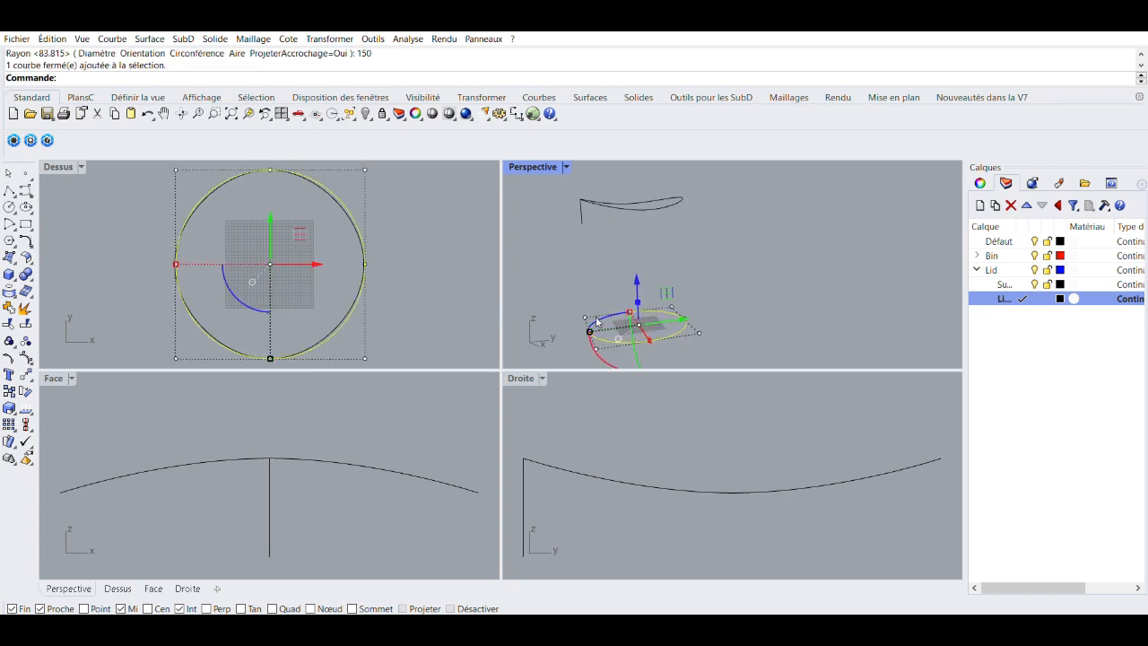
{"action": "scroll", "coordinate": [608, 332], "scroll_direction": "down", "scroll_amount": 3}
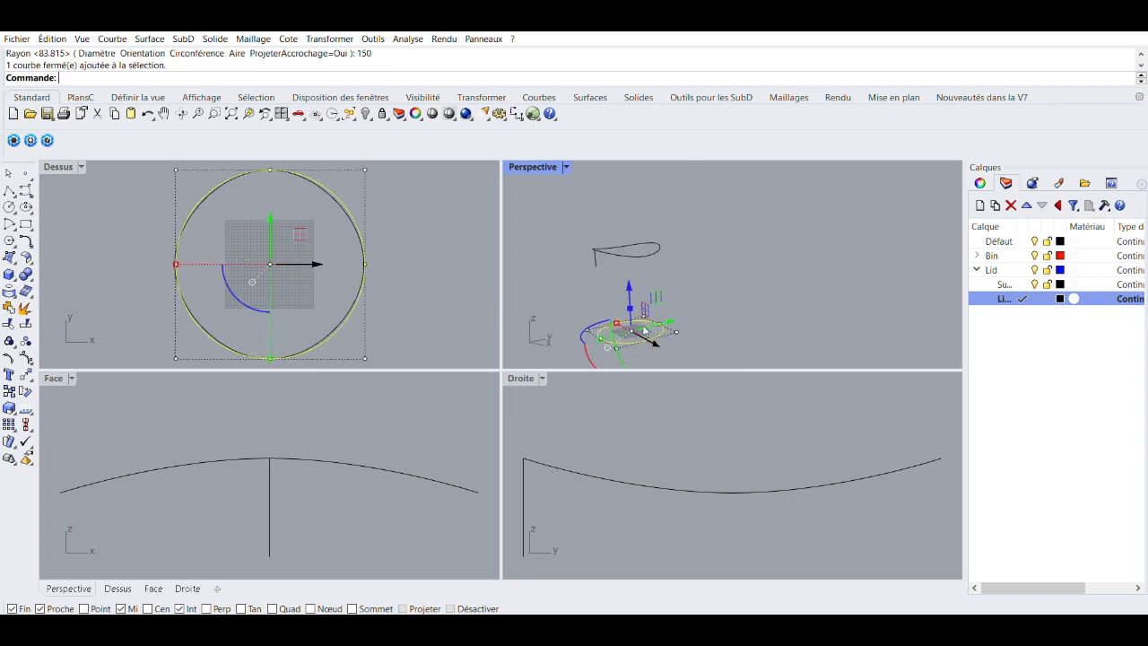
{"action": "left_click", "coordinate": [26, 291]}
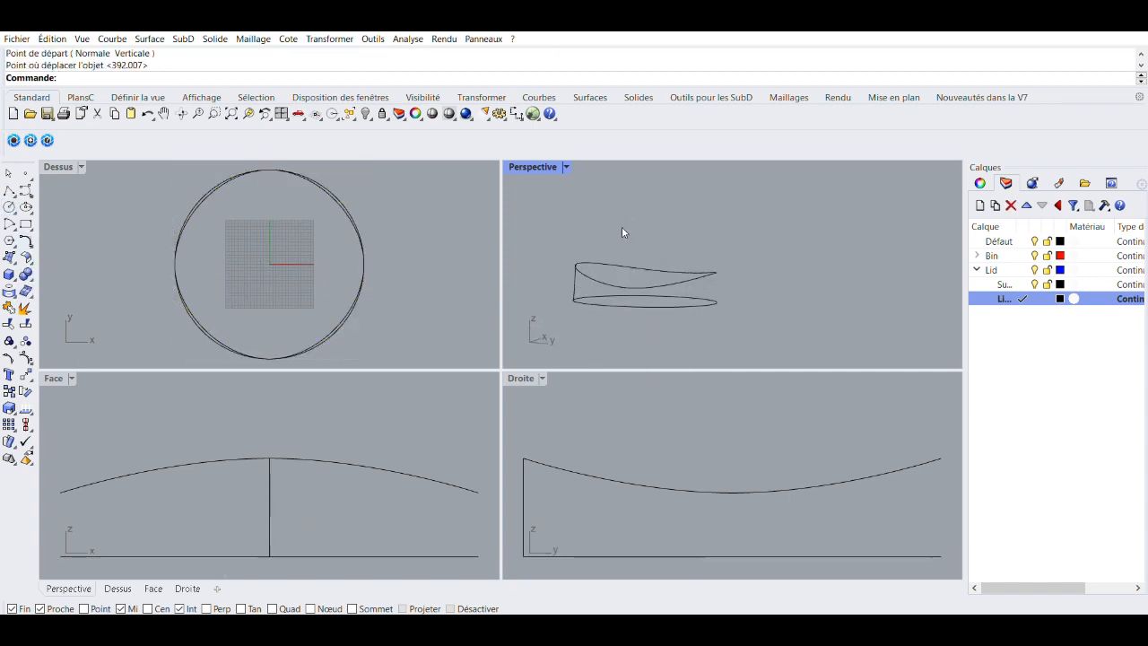
- On the Lid's surface layer, sweep the vertical line along the base circle and the lid curve as two rails
{"action": "right_click_drag", "start_coordinate": [622, 230], "coordinate": [619, 306]}
{"action": "scroll", "coordinate": [599, 260], "scroll_direction": "up", "scroll_amount": 5}
{"action": "right_click_drag", "start_coordinate": [598, 259], "coordinate": [705, 290]}
{"action": "left_click", "coordinate": [1017, 281]}
{"action": "left_click", "coordinate": [1023, 285]}
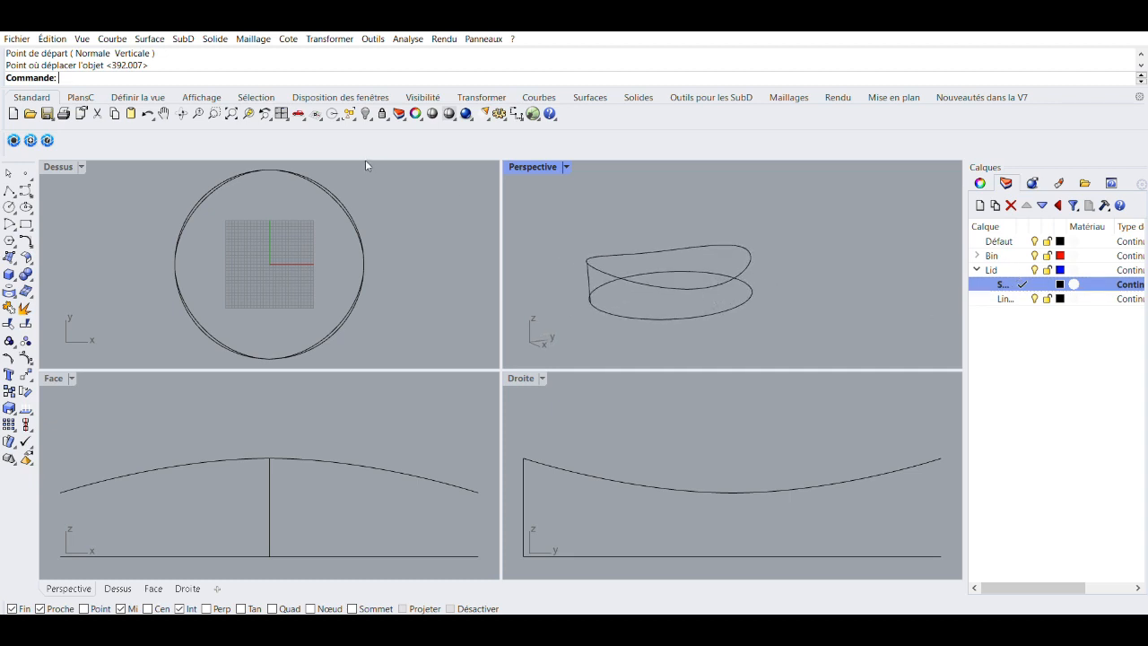
{"action": "left_click", "coordinate": [215, 113]}
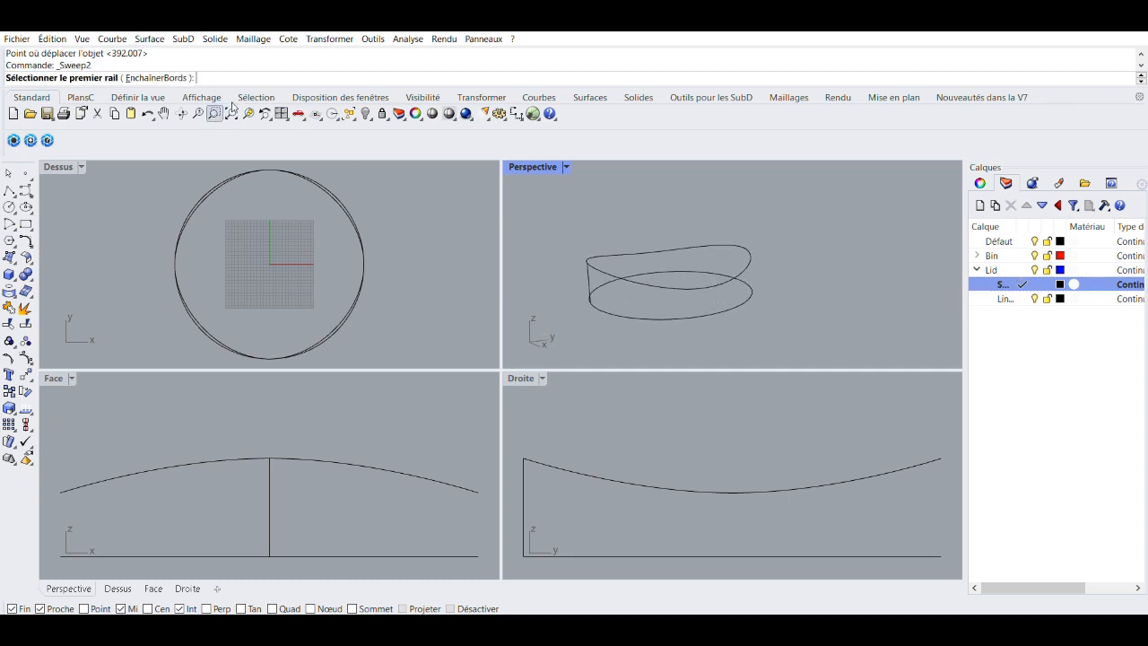
{"action": "left_click", "coordinate": [700, 296]}
{"action": "left_click", "coordinate": [696, 281]}
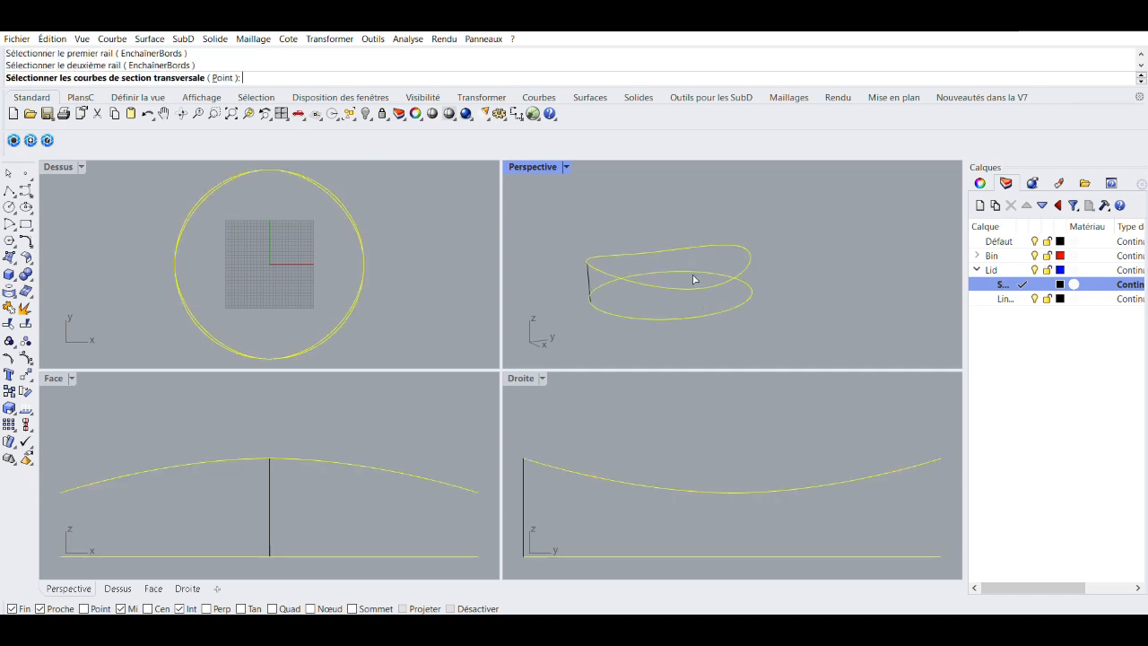
{"action": "left_click", "coordinate": [596, 269]}
{"action": "right_click", "coordinate": [701, 322]}
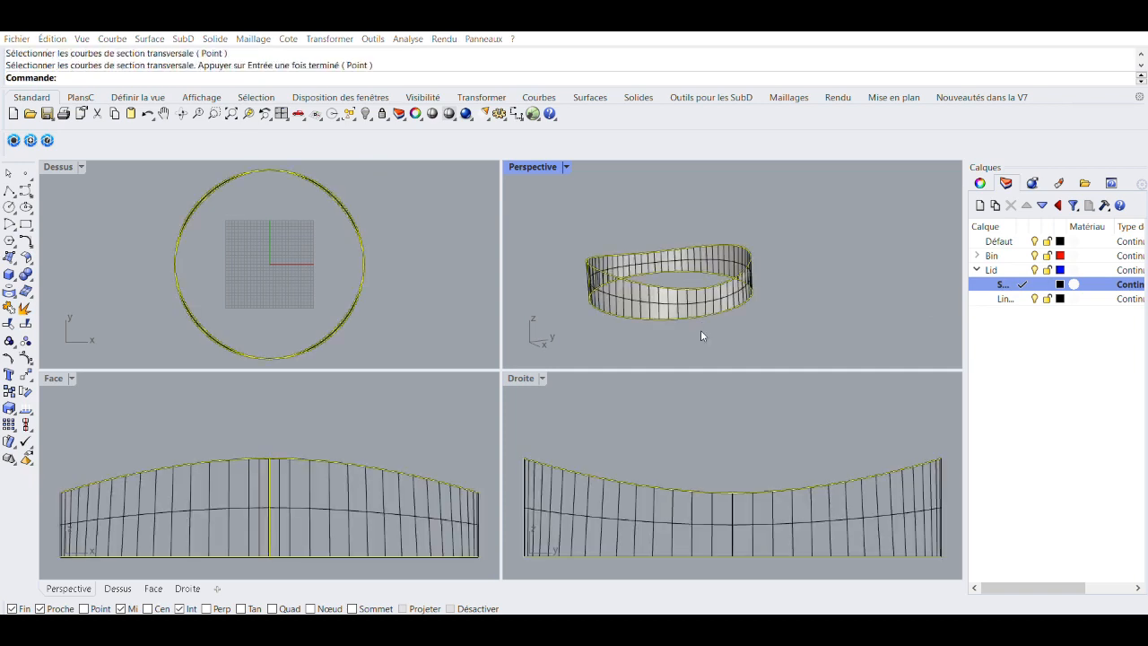
- Make the Lid's line layer current and hide its surface layer
{"action": "left_click", "coordinate": [692, 291]}
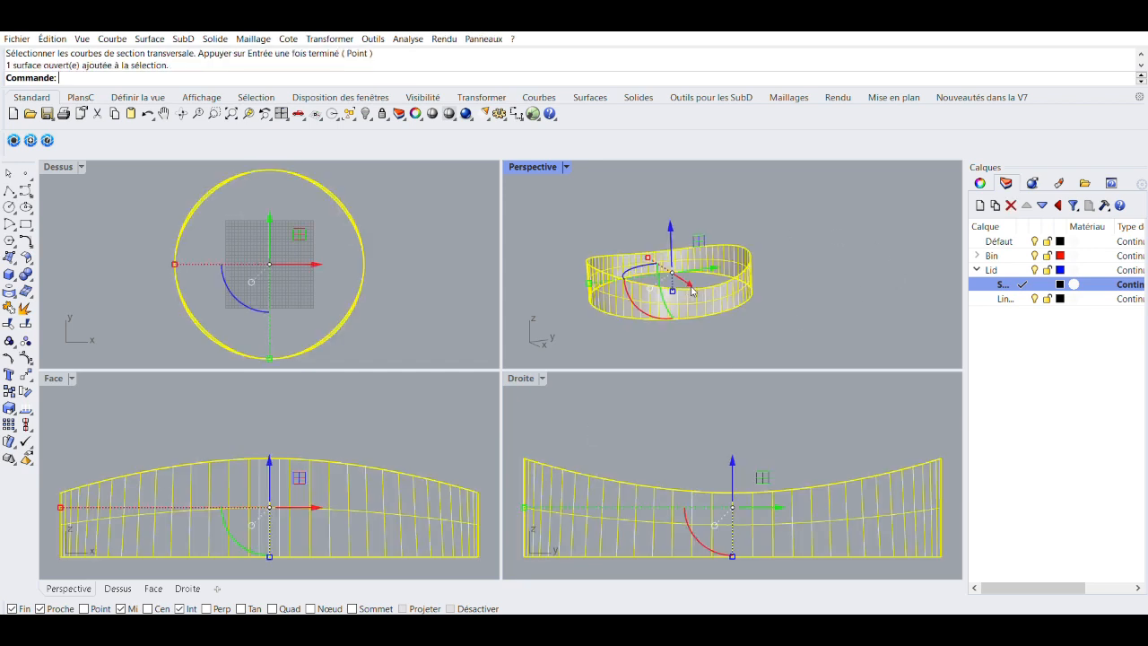
{"action": "left_click", "coordinate": [1022, 298]}
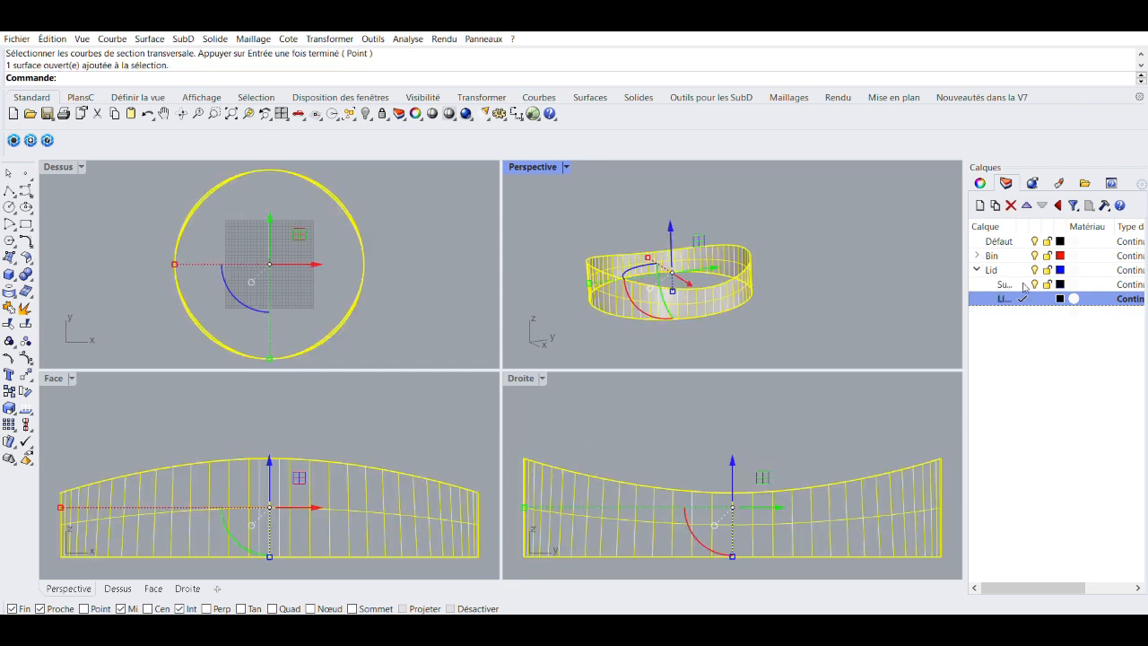
{"action": "left_click", "coordinate": [1034, 284]}
{"action": "right_click_drag", "start_coordinate": [717, 290], "coordinate": [693, 315]}
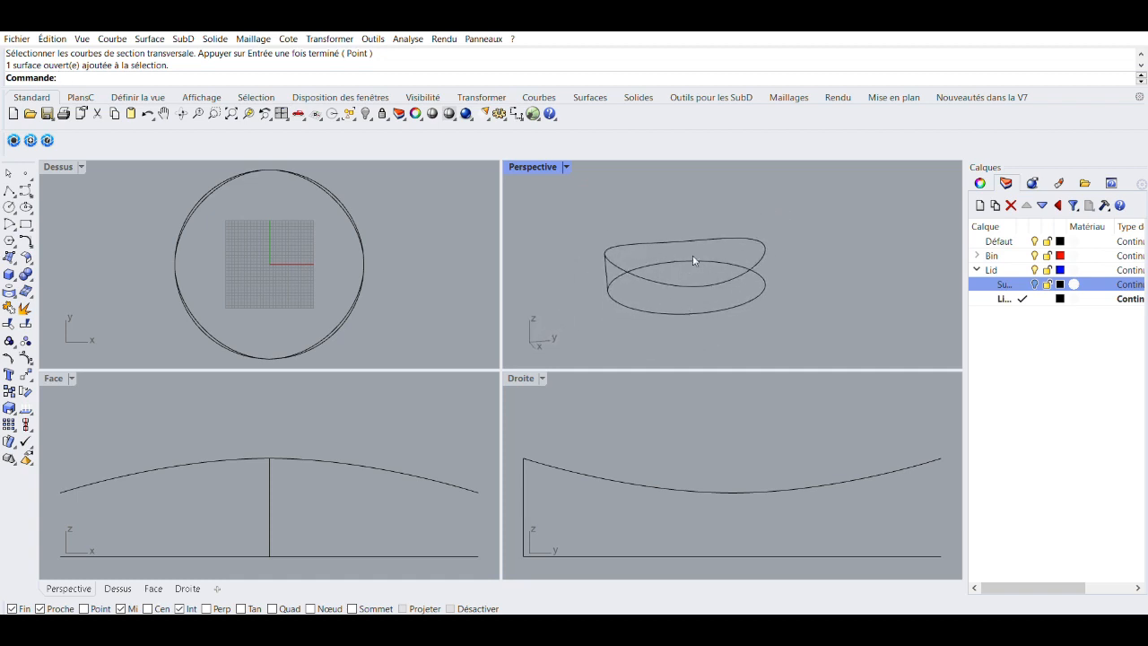
- Draw a smaller circle centred on the origin in the top view, roughly half the diameter of the lid outline
{"action": "left_click", "coordinate": [9, 206]}
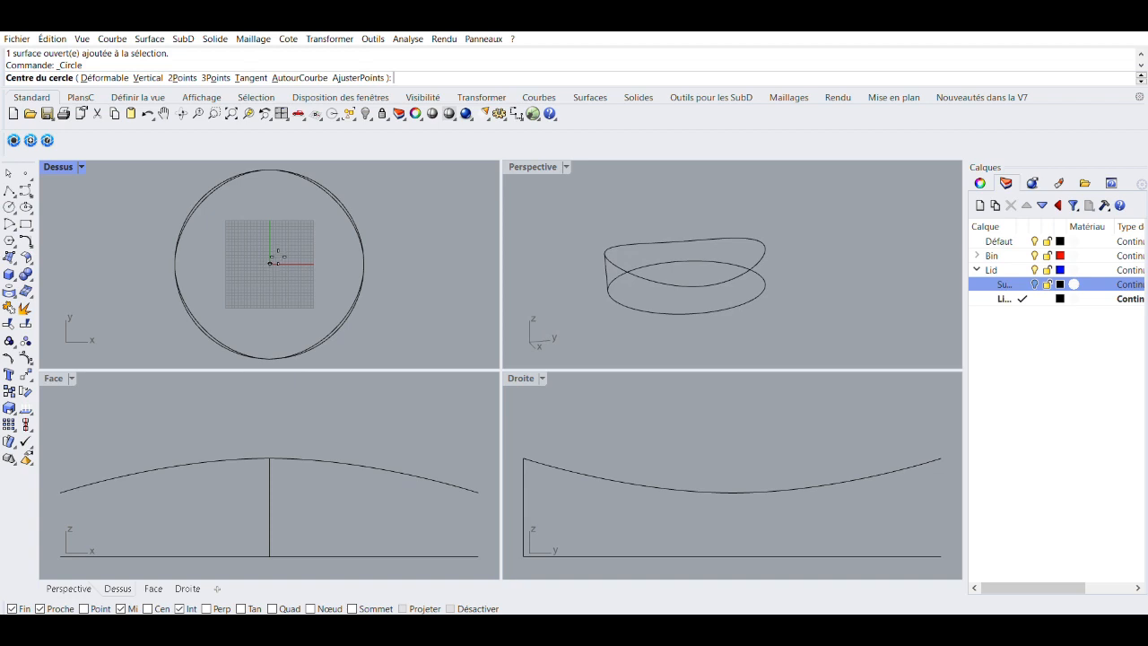
{"action": "left_click", "coordinate": [270, 262]}
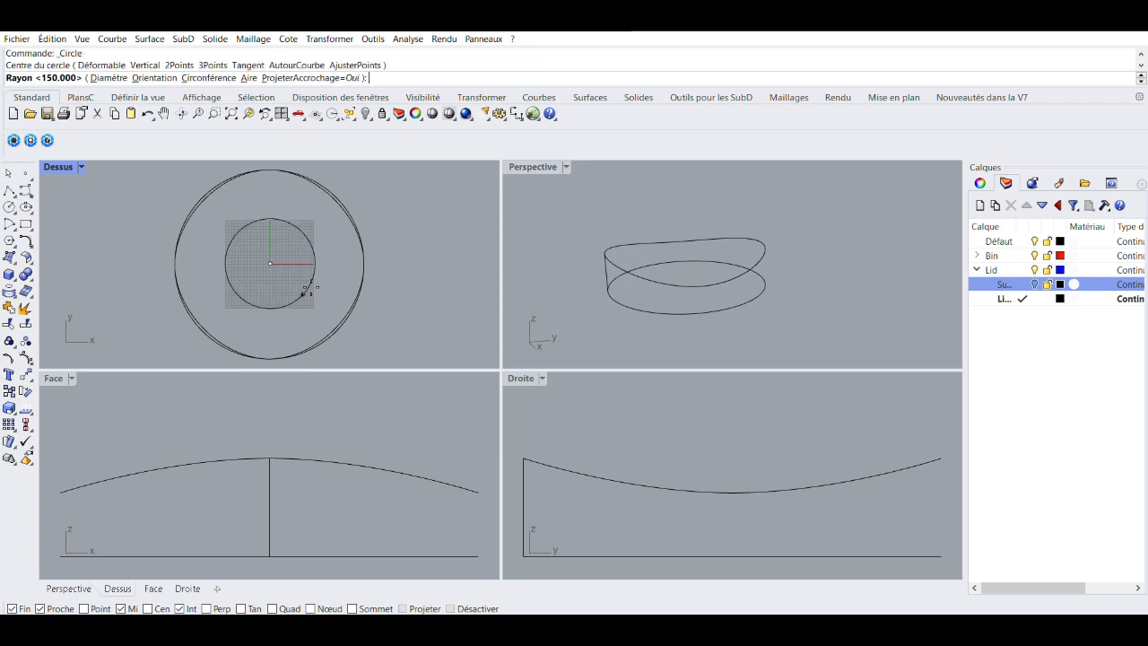
{"action": "left_click", "coordinate": [305, 289]}
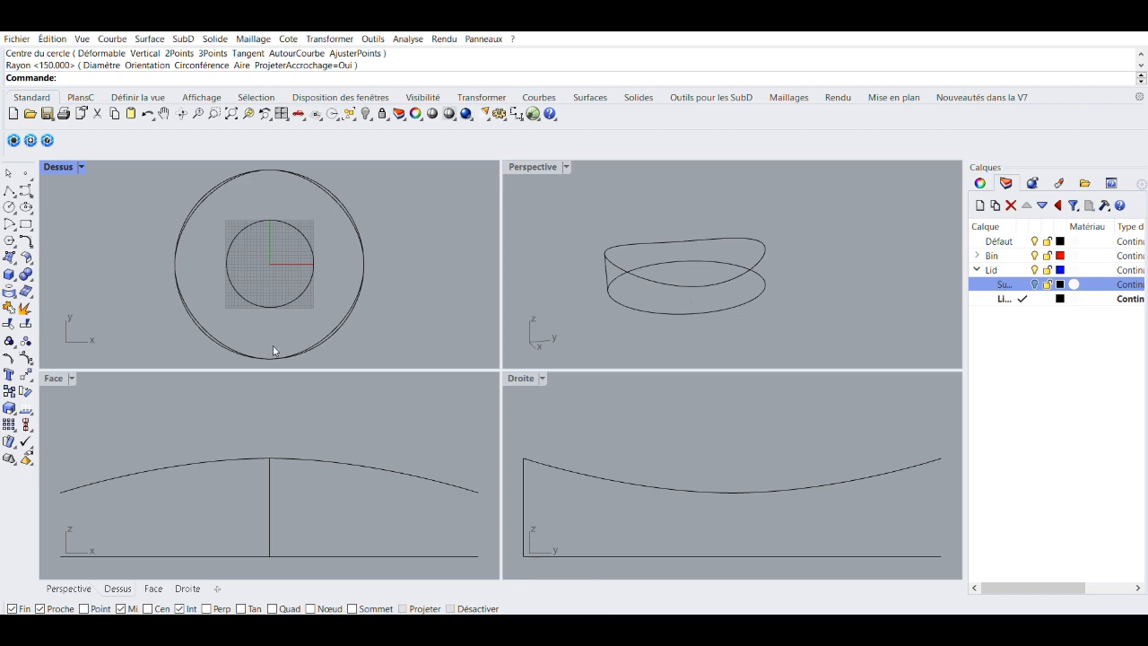
- Raise the small circle vertically until it sits between the lid curve and the base circle, slightly above the base
{"action": "left_click", "coordinate": [274, 296]}
{"action": "scroll", "coordinate": [649, 265], "scroll_direction": "down", "scroll_amount": 10}
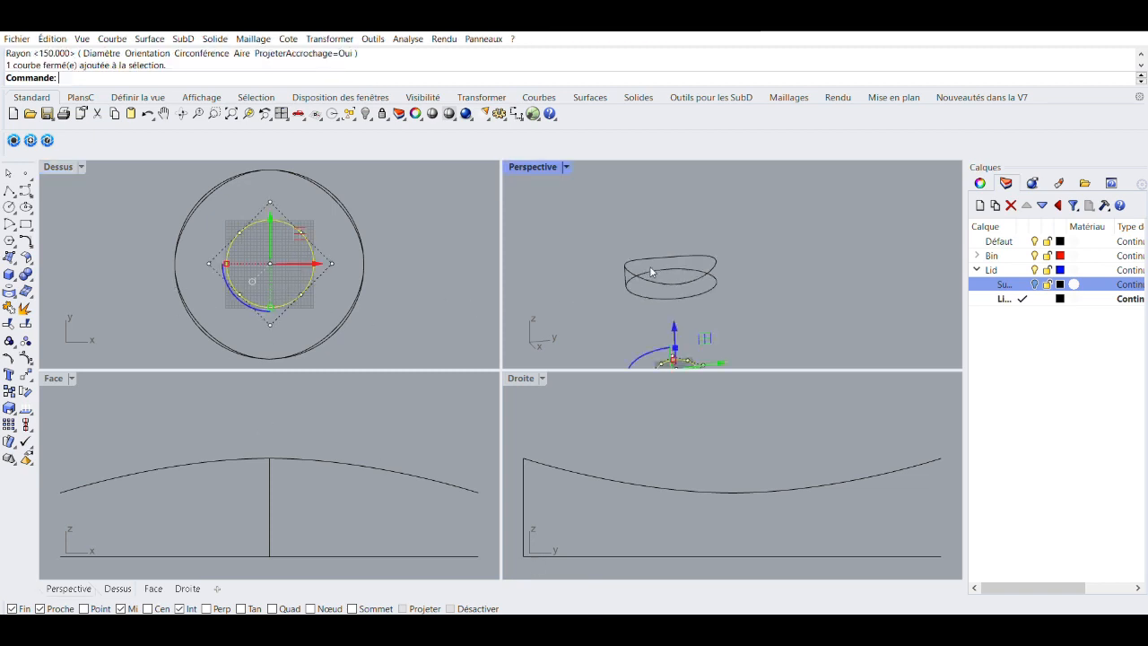
{"action": "scroll", "coordinate": [653, 306], "scroll_direction": "up", "scroll_amount": 6}
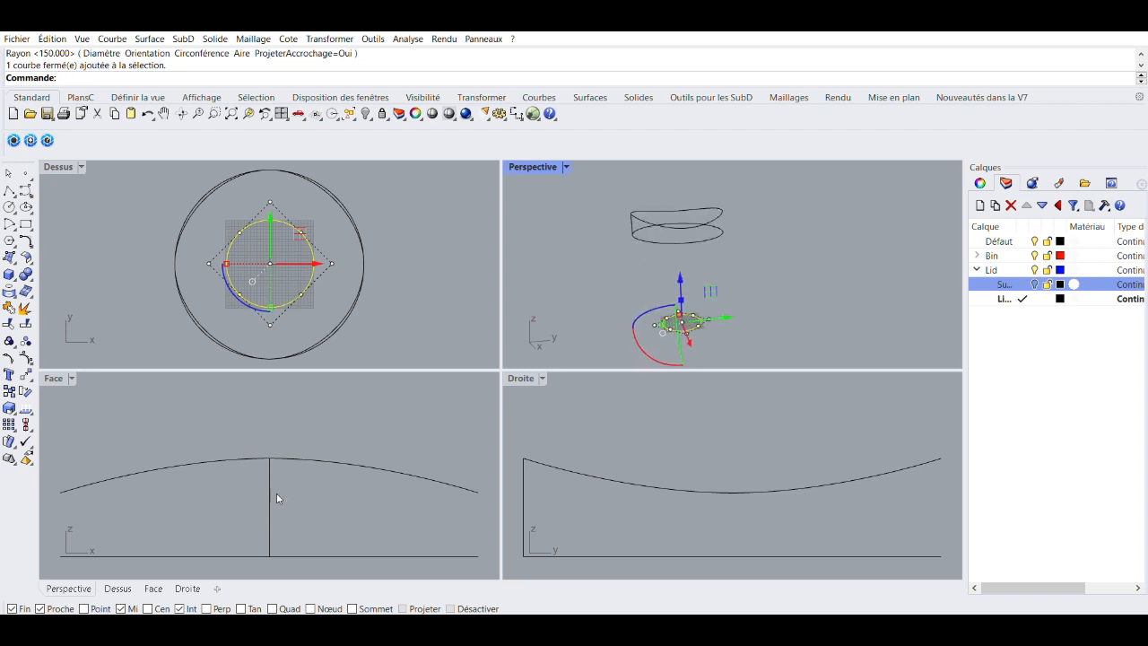
{"action": "scroll", "coordinate": [278, 476], "scroll_direction": "down", "scroll_amount": 6}
{"action": "left_click_drag", "start_coordinate": [263, 484], "coordinate": [261, 401]}
{"action": "scroll", "coordinate": [274, 422], "scroll_direction": "up", "scroll_amount": 5}
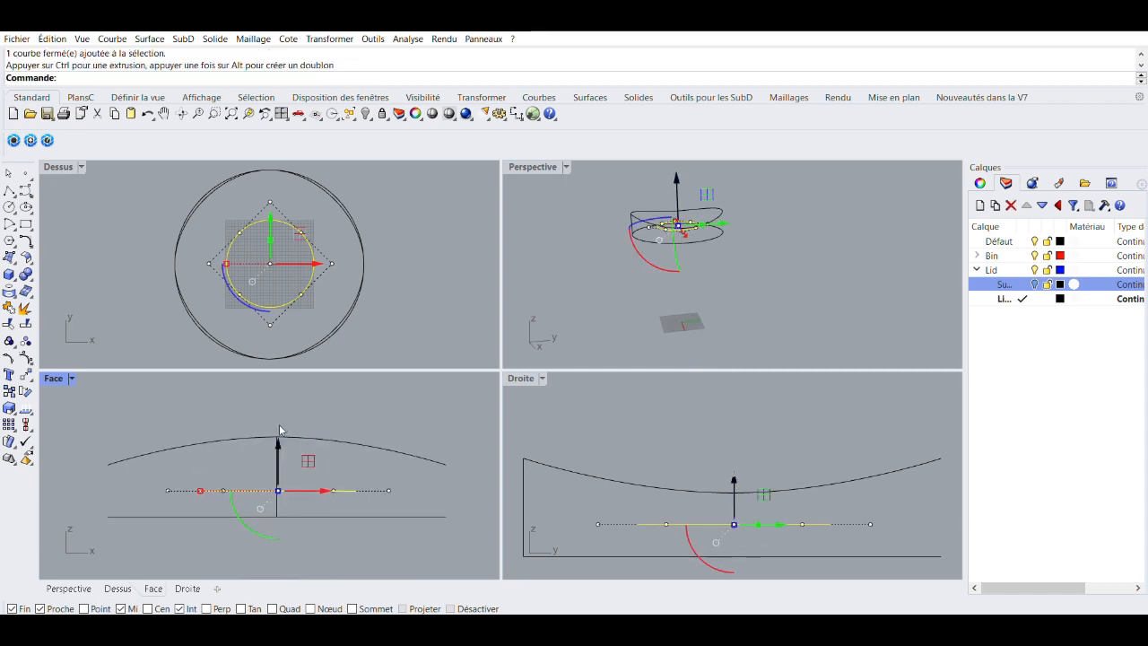
{"action": "left_click_drag", "start_coordinate": [278, 440], "coordinate": [278, 449]}
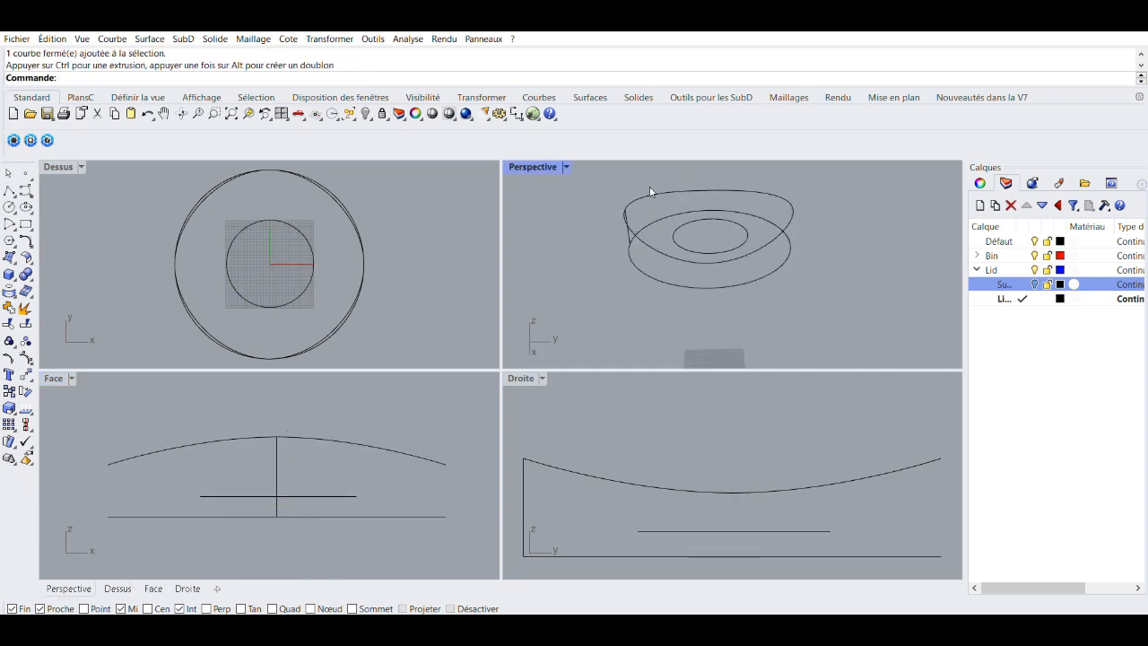
- Draw a straight polyline from the top of the vertical line on the lid curve to the edge of the small inner circle
{"action": "scroll", "coordinate": [650, 189], "scroll_direction": "up", "scroll_amount": 4}
{"action": "right_click_drag", "start_coordinate": [651, 189], "coordinate": [675, 219]}
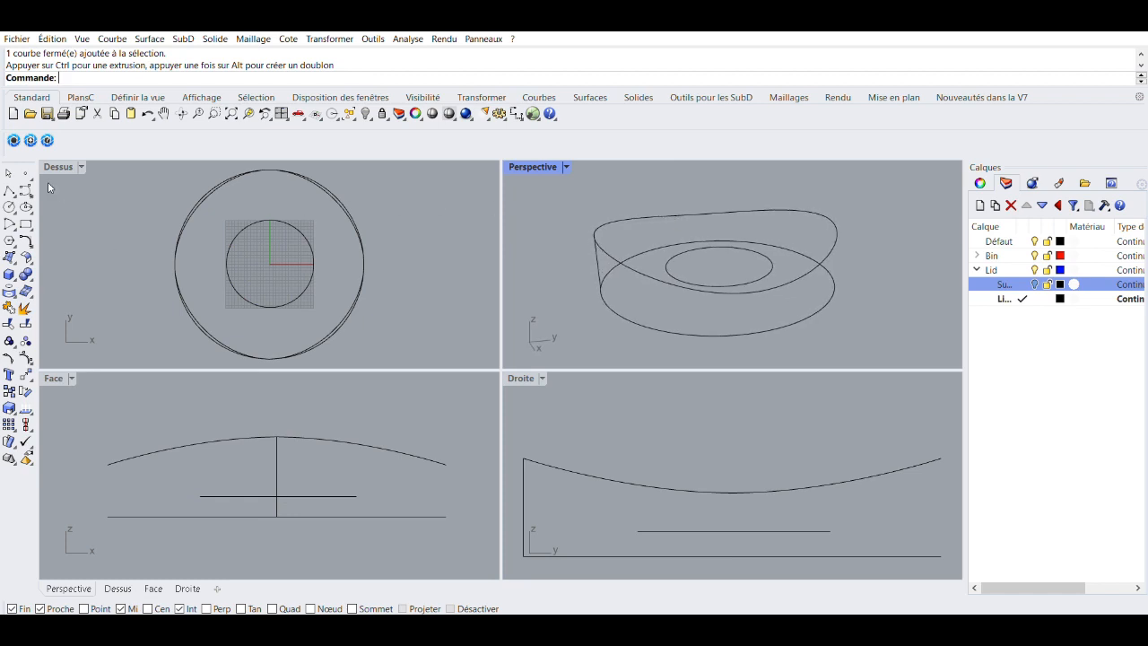
{"action": "left_click", "coordinate": [9, 191]}
{"action": "right_click_drag", "start_coordinate": [737, 292], "coordinate": [691, 269]}
{"action": "left_click", "coordinate": [658, 203]}
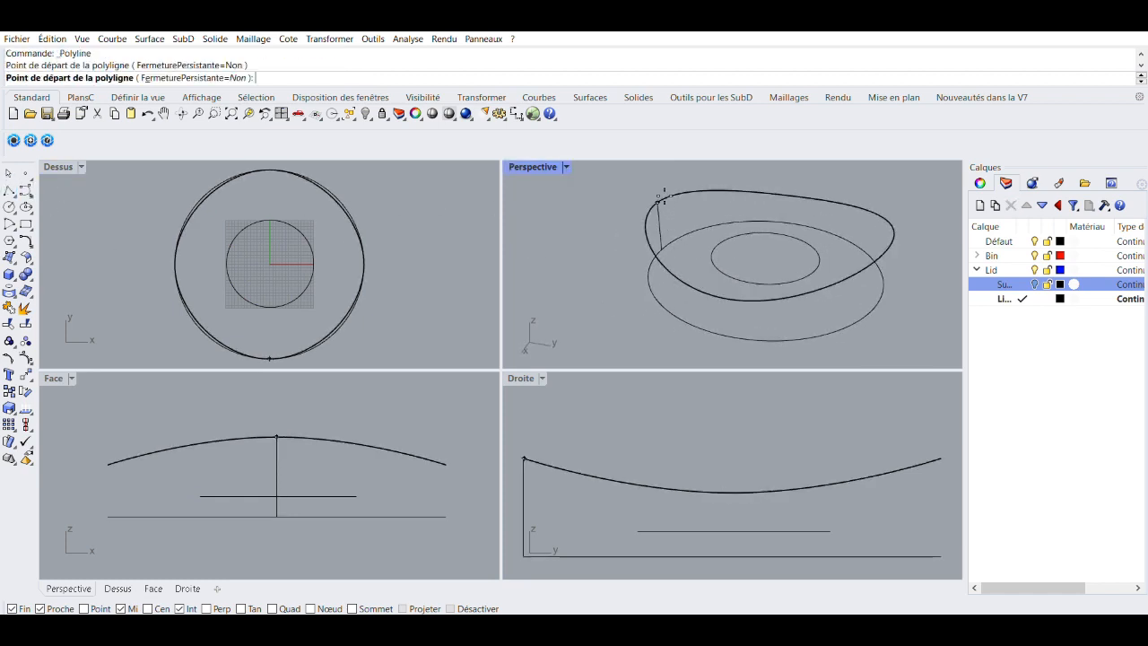
{"action": "left_click", "coordinate": [715, 247]}
{"action": "right_click", "coordinate": [596, 249]}
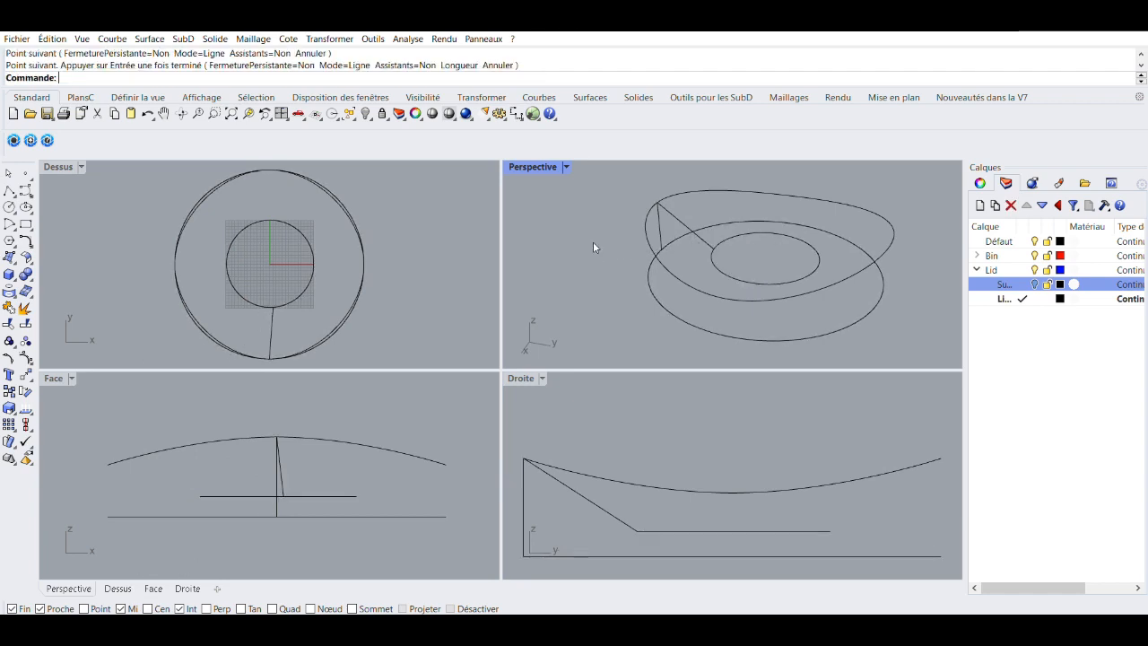
- Show the Lid's surface layer again and make it the current layer
{"action": "right_click_drag", "start_coordinate": [590, 249], "coordinate": [831, 272]}
{"action": "left_click", "coordinate": [1023, 285]}
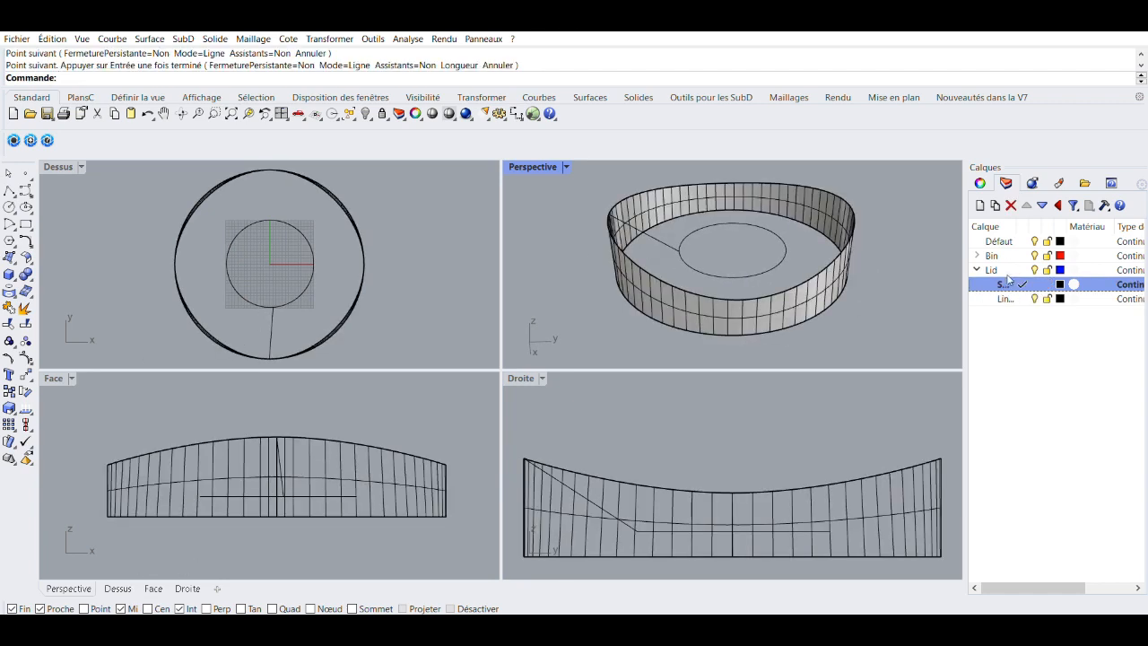
- Sweep the slanted line along two rails, the lid's upper curve and the small inner circle, to create the recessed inner surface
{"action": "right_click_drag", "start_coordinate": [709, 284], "coordinate": [679, 300]}
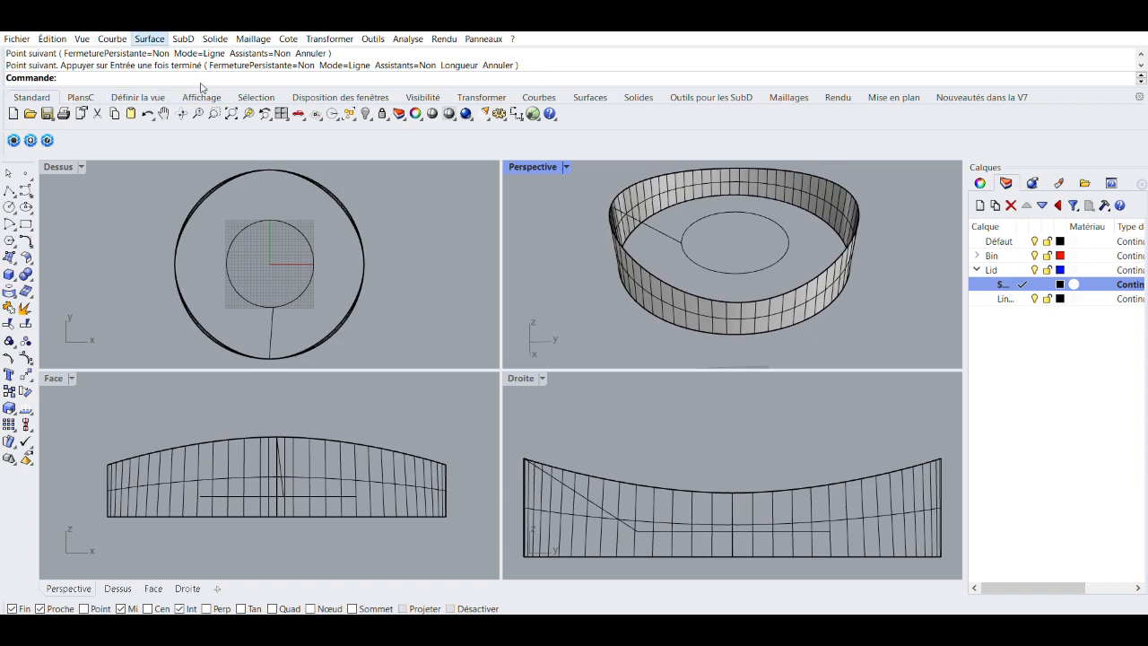
{"action": "left_click", "coordinate": [246, 119]}
{"action": "left_click", "coordinate": [624, 170]}
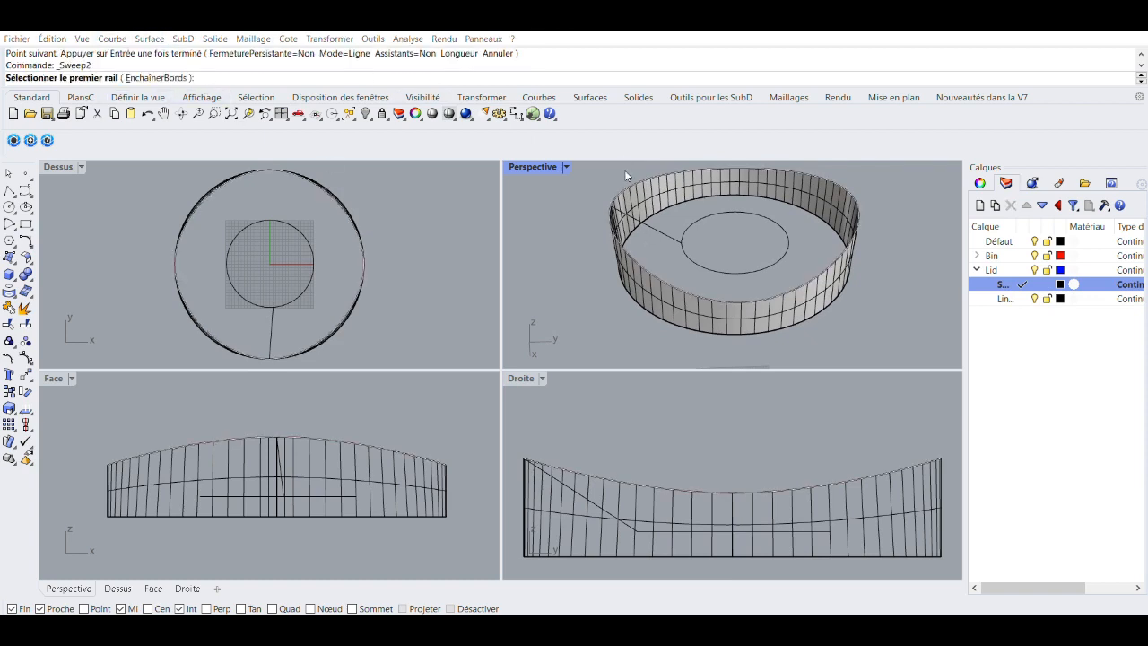
{"action": "left_click", "coordinate": [687, 196]}
{"action": "left_click", "coordinate": [695, 219]}
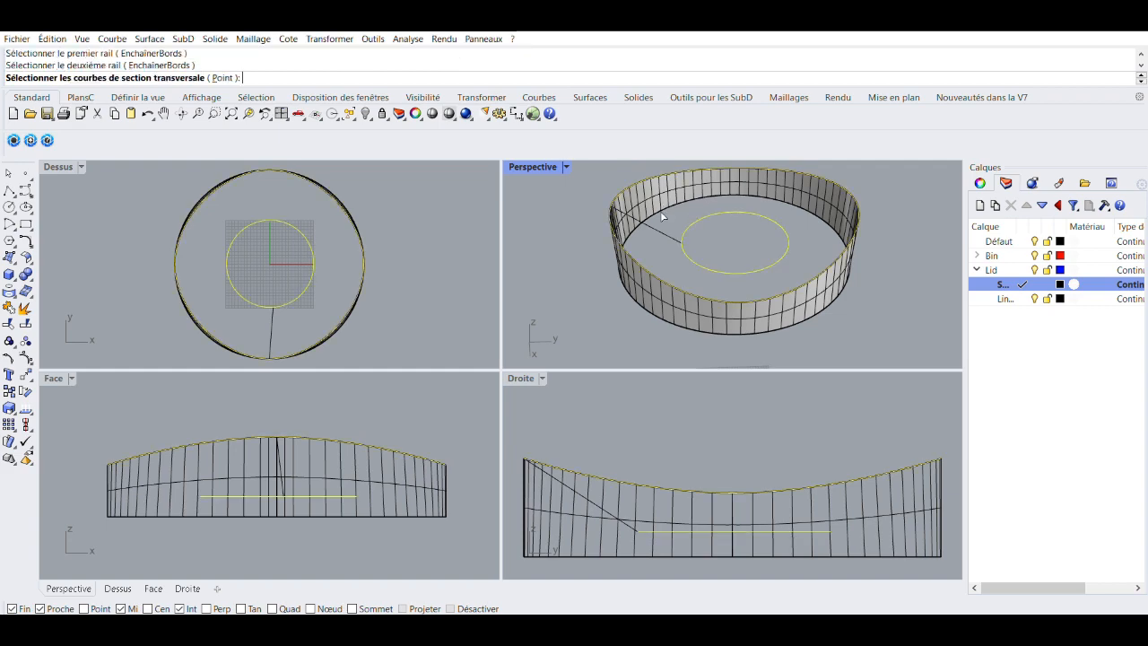
{"action": "key", "text": "Return"}
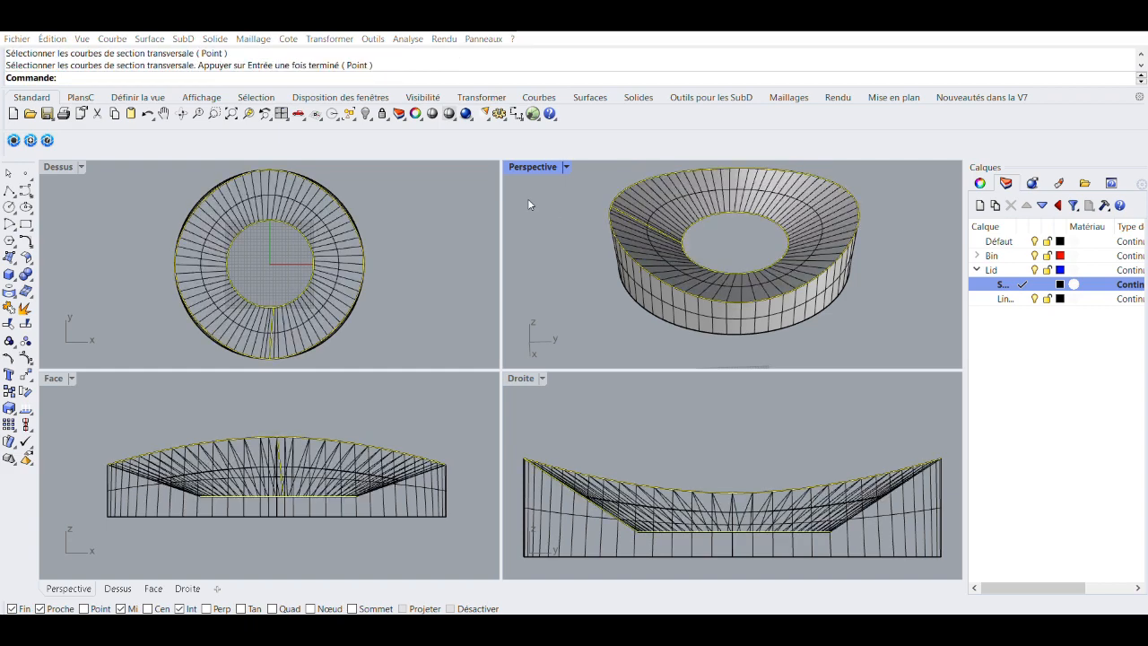
{"action": "key", "text": "Escape"}
- Hide the Lid's line layer and inspect the lid in the rendered display mode
{"action": "right_click_drag", "start_coordinate": [574, 287], "coordinate": [644, 271]}
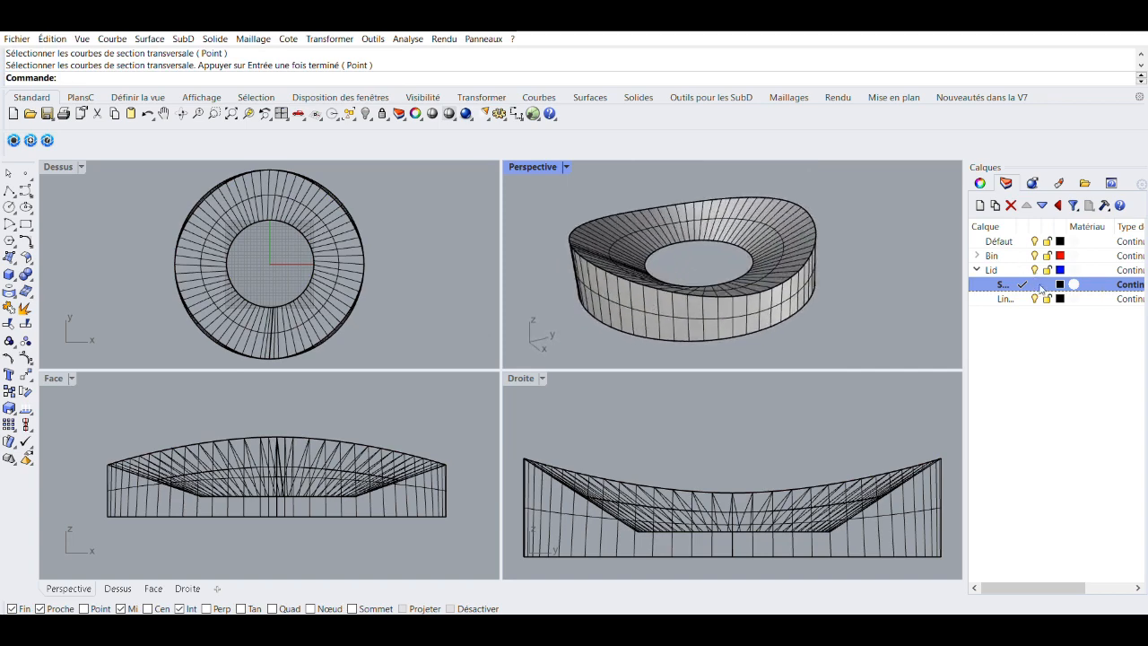
{"action": "left_click", "coordinate": [1007, 299]}
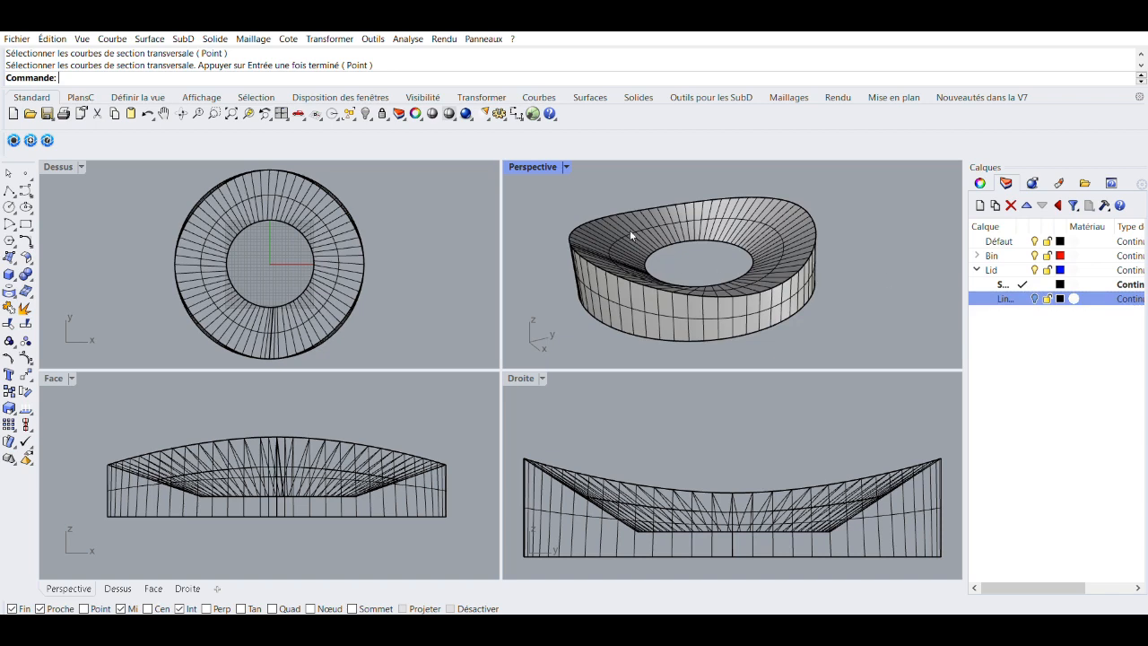
{"action": "key", "text": "ctrl+alt+r"}
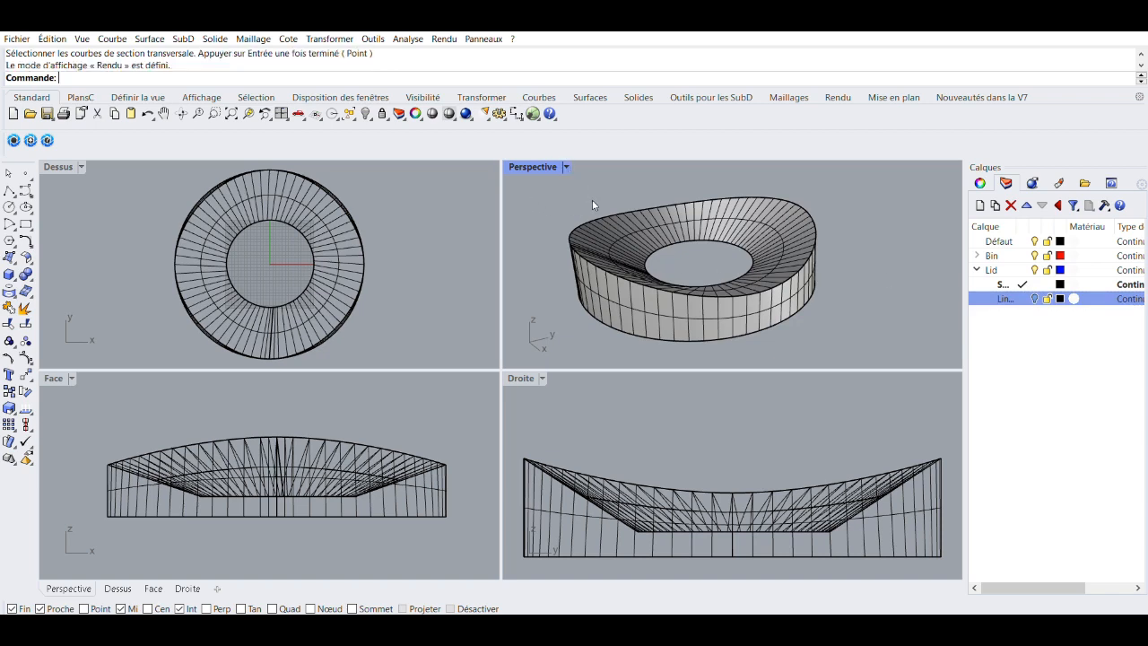
{"action": "right_click_drag", "start_coordinate": [593, 290], "coordinate": [769, 306]}
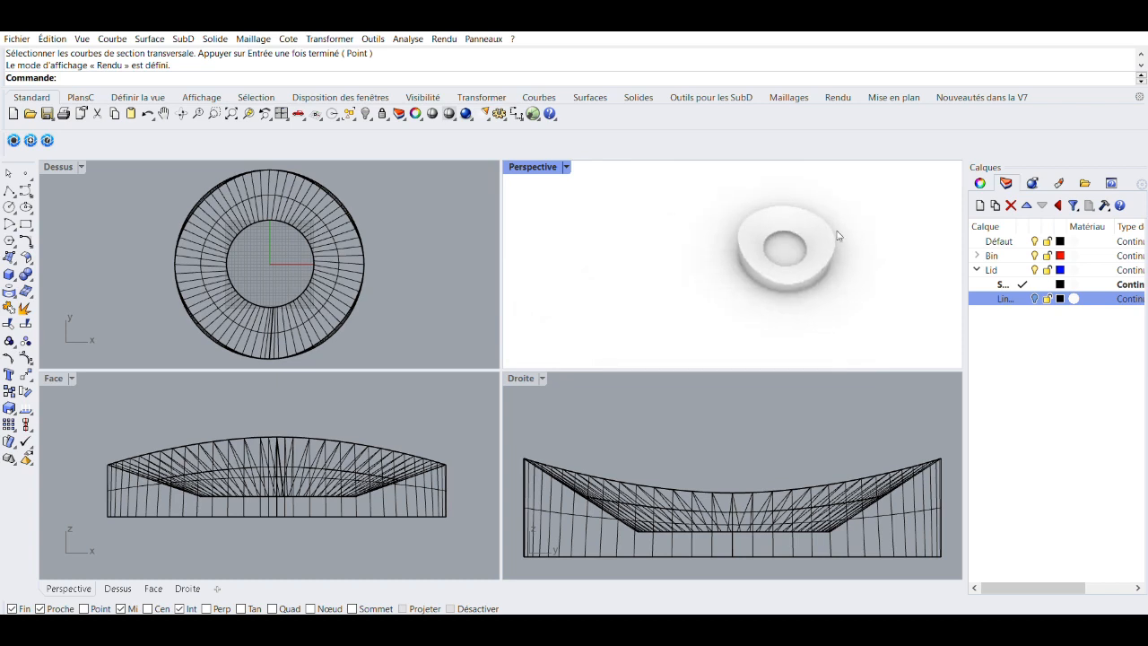
{"action": "scroll", "coordinate": [838, 233], "scroll_direction": "up", "scroll_amount": 10}
{"action": "scroll", "coordinate": [844, 182], "scroll_direction": "down", "scroll_amount": 8}
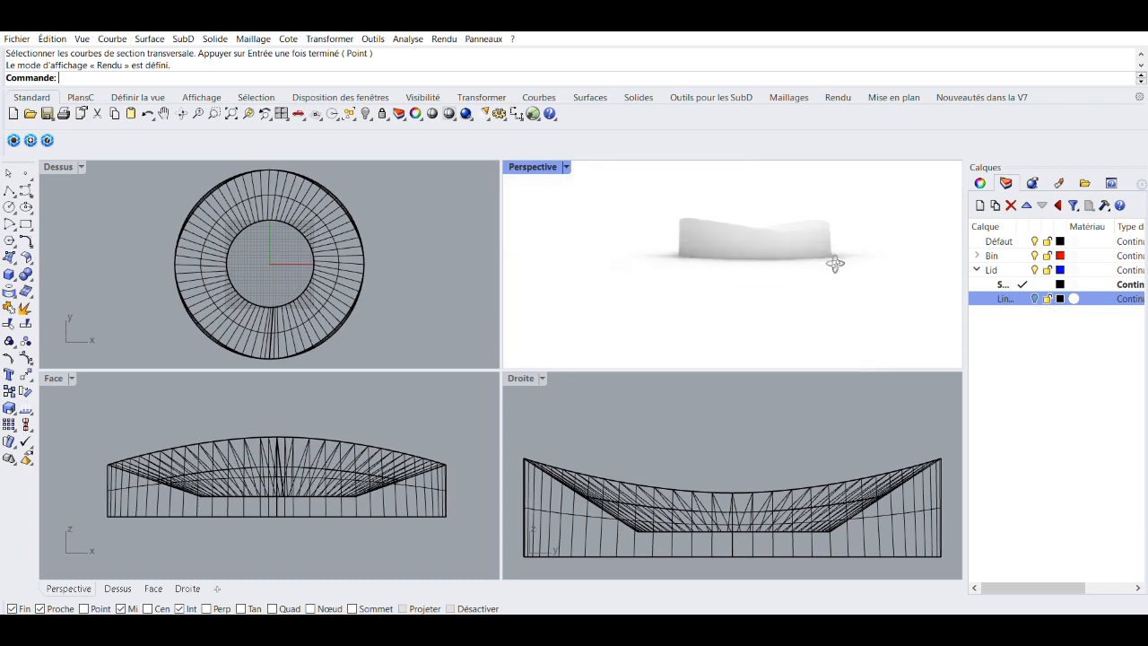
- Undo the previous surface fillet and fillet the recessed inner surface with the side wall using radius 4 and the RaccordementG2 blend type
{"action": "key", "text": "ctrl+z"}
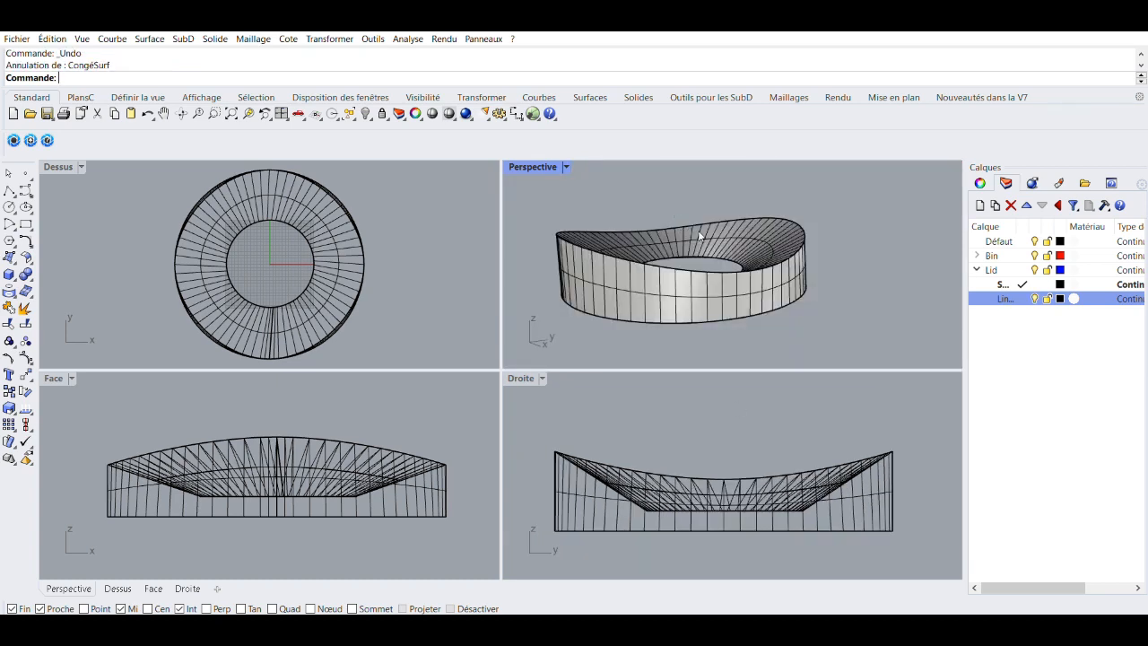
{"action": "right_click_drag", "start_coordinate": [833, 300], "coordinate": [535, 239]}
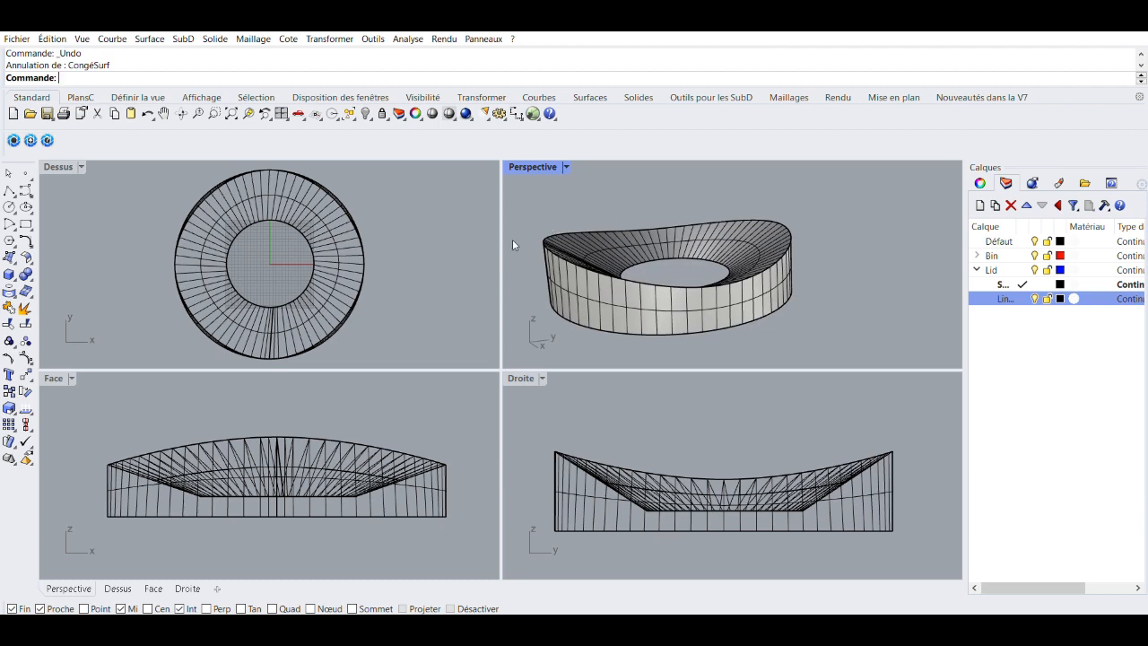
{"action": "left_click", "coordinate": [26, 256]}
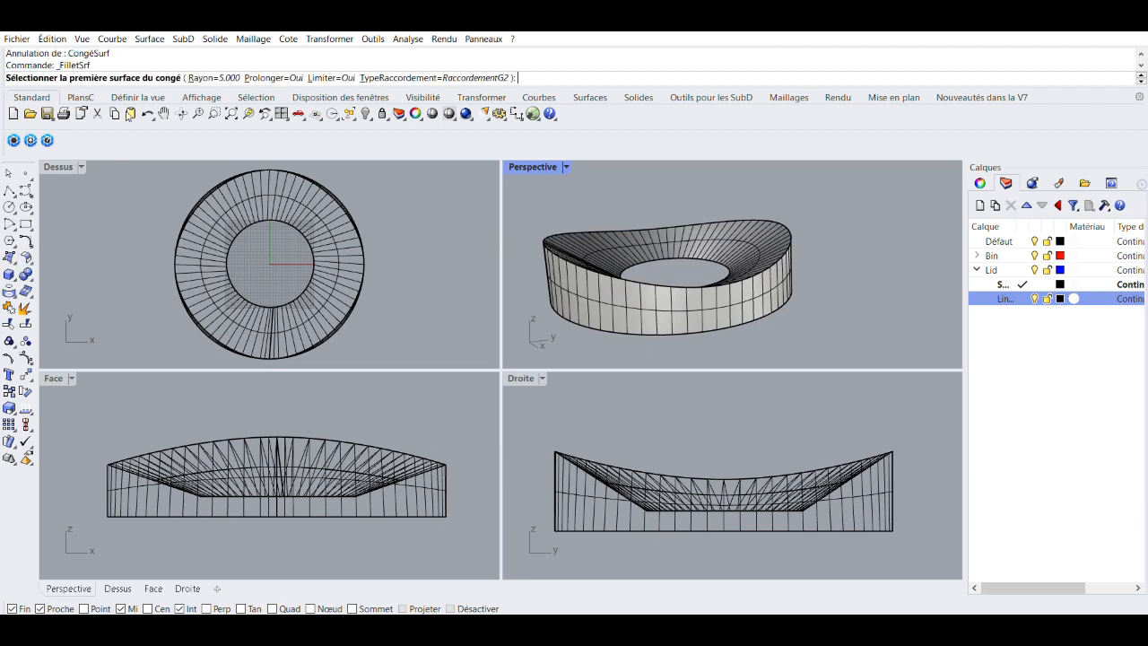
{"action": "left_click", "coordinate": [431, 78]}
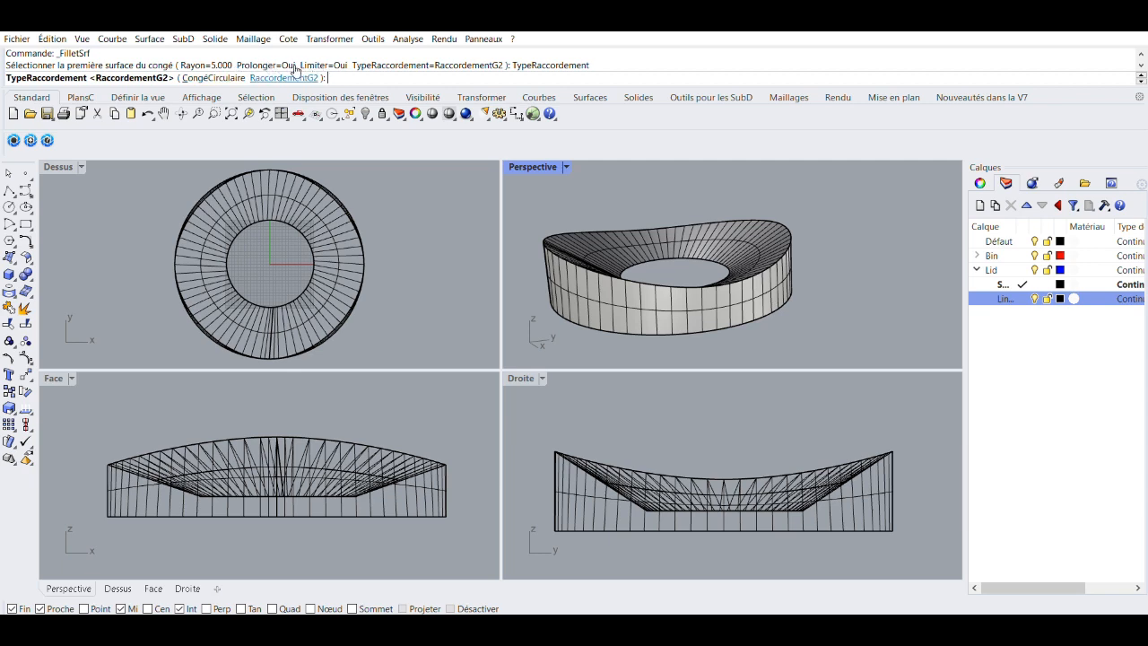
{"action": "left_click", "coordinate": [289, 79]}
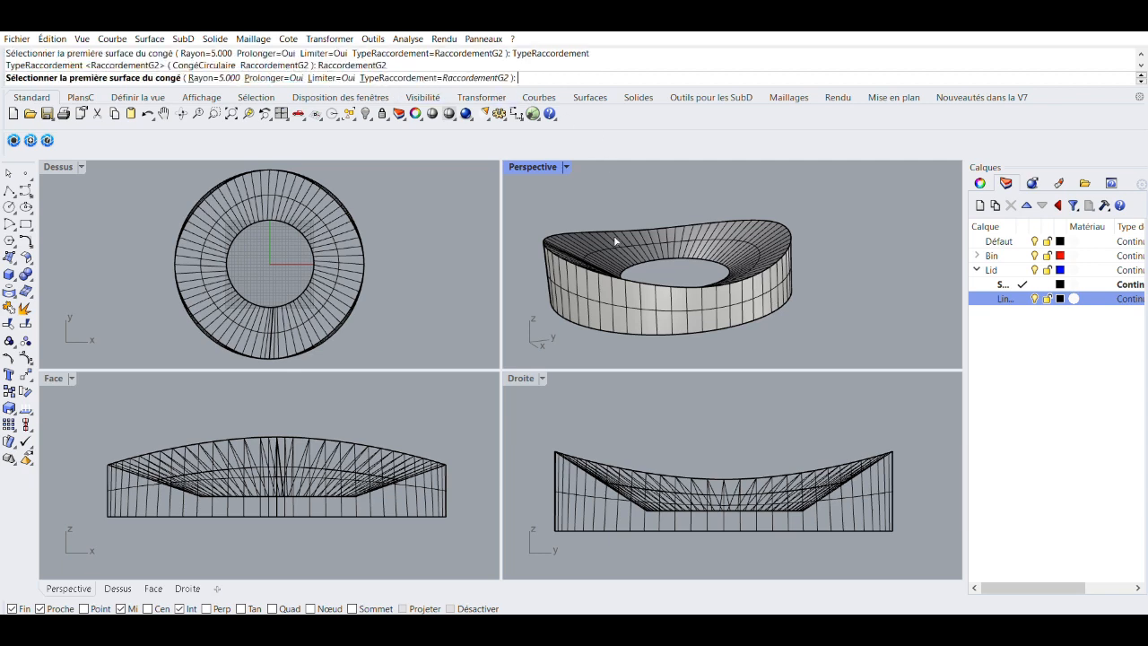
{"action": "key", "text": "Return"}
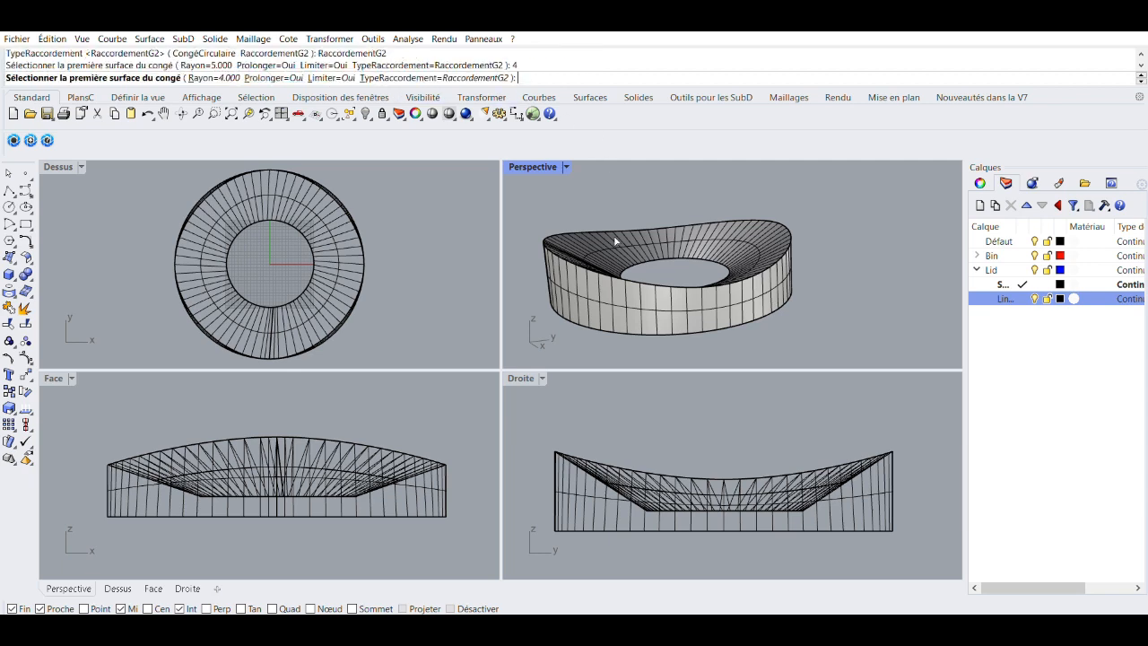
{"action": "left_click", "coordinate": [752, 242]}
{"action": "left_click", "coordinate": [764, 273]}
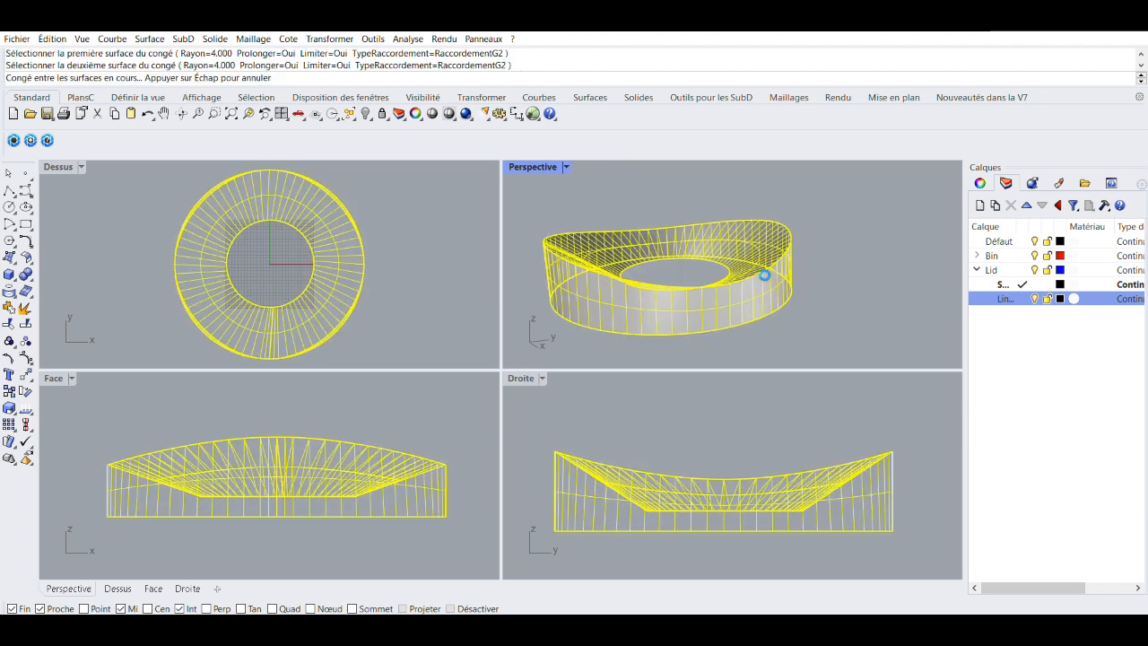
{"action": "scroll", "coordinate": [756, 269], "scroll_direction": "up", "scroll_amount": 5}
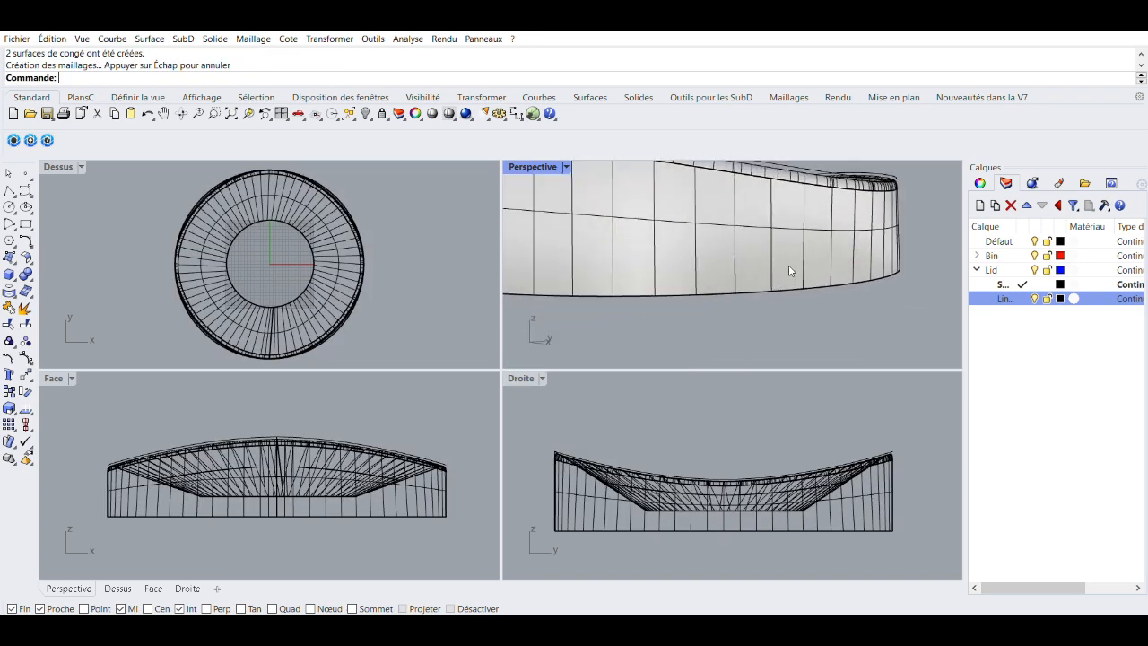
{"action": "right_click_drag", "start_coordinate": [895, 159], "coordinate": [831, 284]}
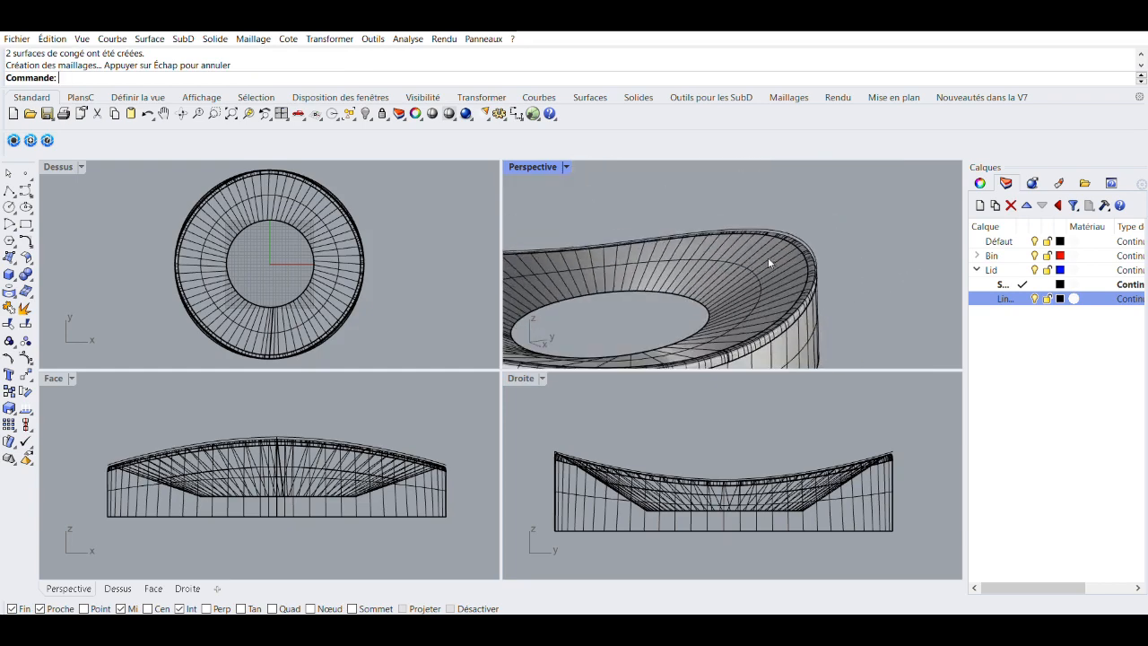
{"action": "scroll", "coordinate": [768, 262], "scroll_direction": "down", "scroll_amount": 6}
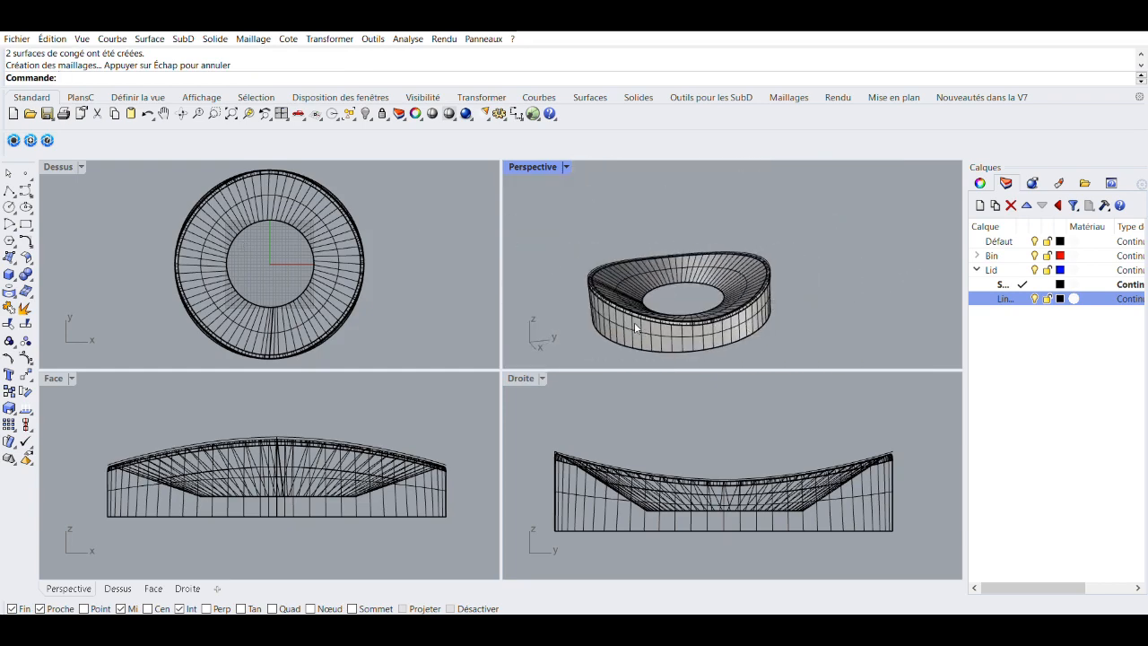
- Offset the lid's side wall inward by 3 as a solid, flipping the direction and deleting the original surface
{"action": "scroll", "coordinate": [635, 323], "scroll_direction": "up", "scroll_amount": 3}
{"action": "type", "text": "Déc"}
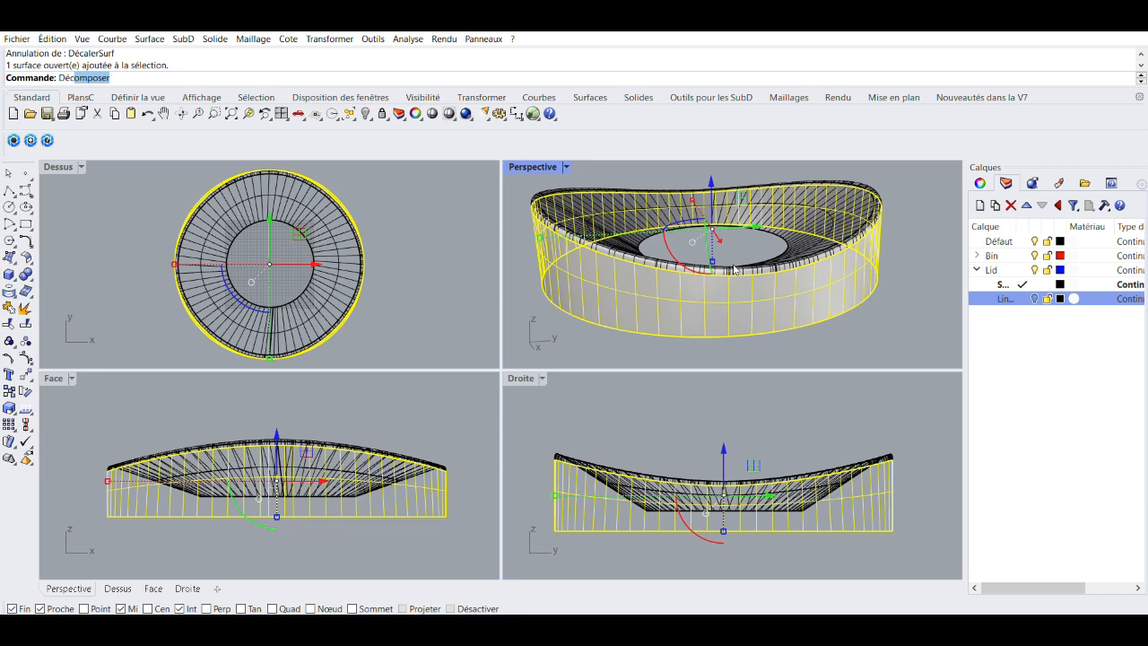
{"action": "type", "text": "al"}
{"action": "key", "text": "Return"}
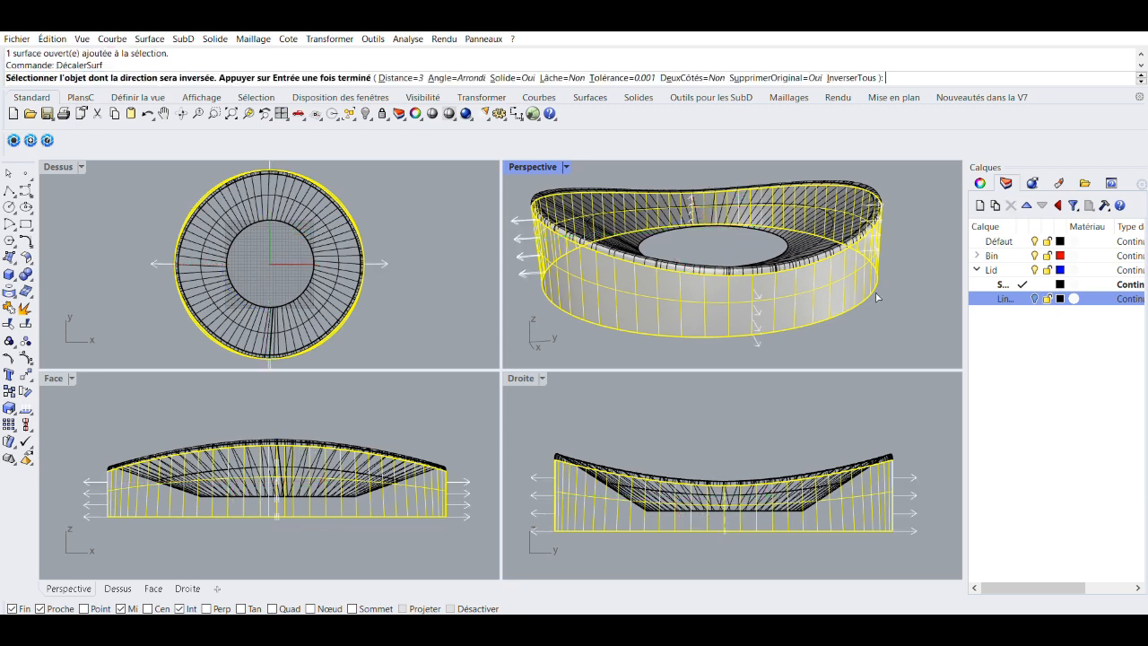
{"action": "left_click", "coordinate": [855, 77]}
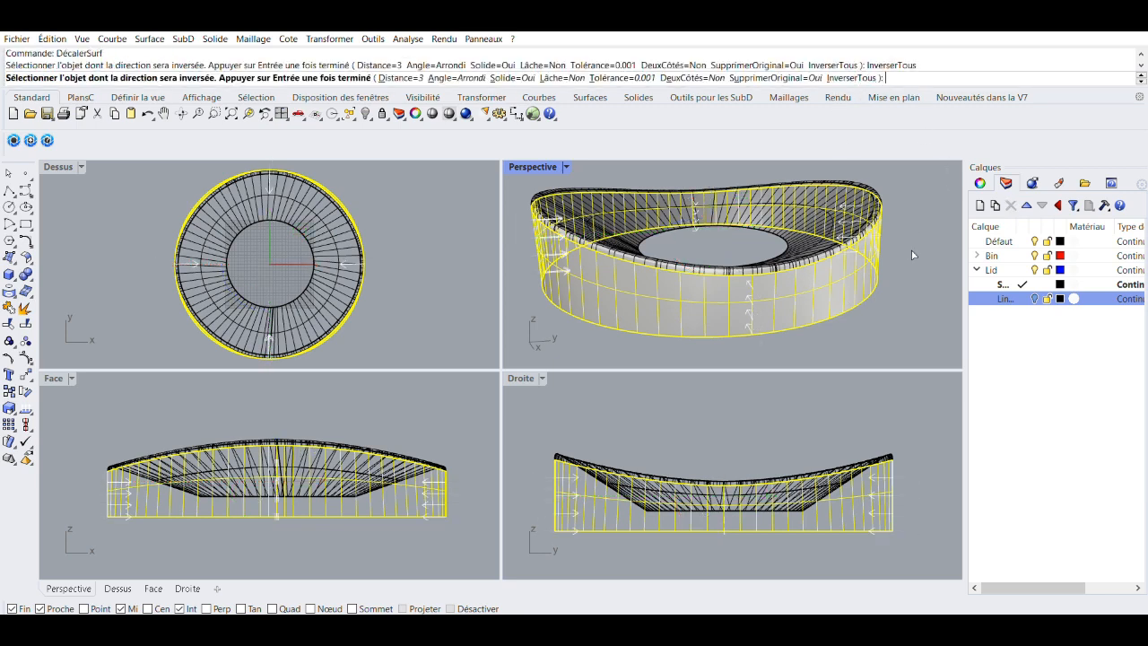
{"action": "type", "text": "3"}
{"action": "key", "text": "Return"}
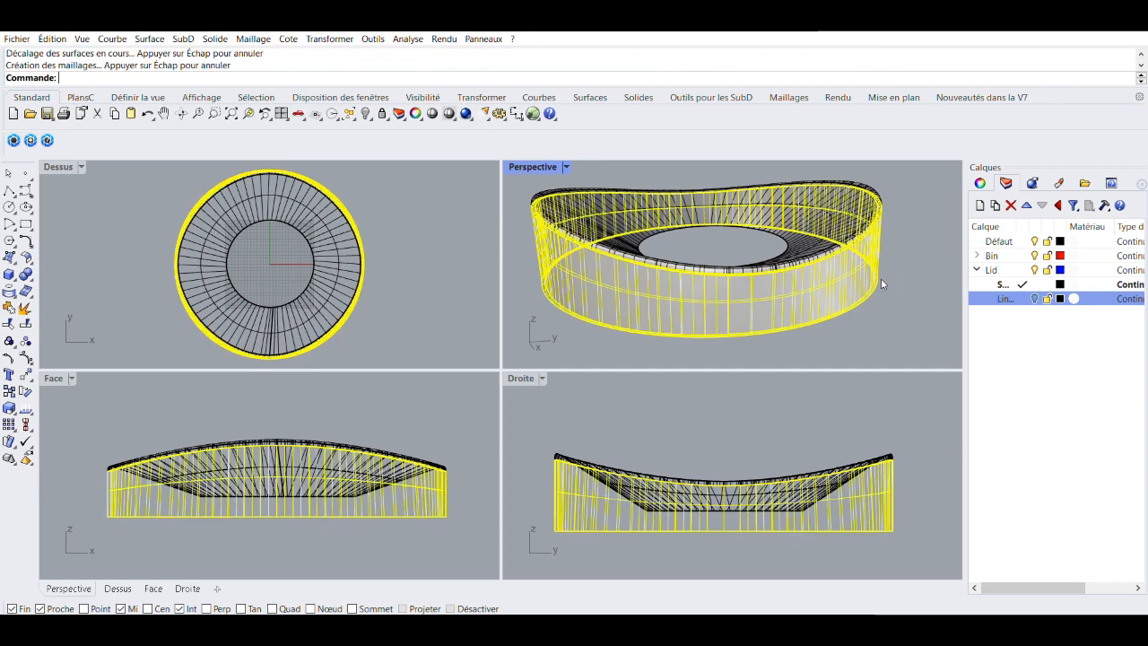
{"action": "right_click_drag", "start_coordinate": [883, 296], "coordinate": [896, 232]}
{"action": "left_click", "coordinate": [888, 199]}
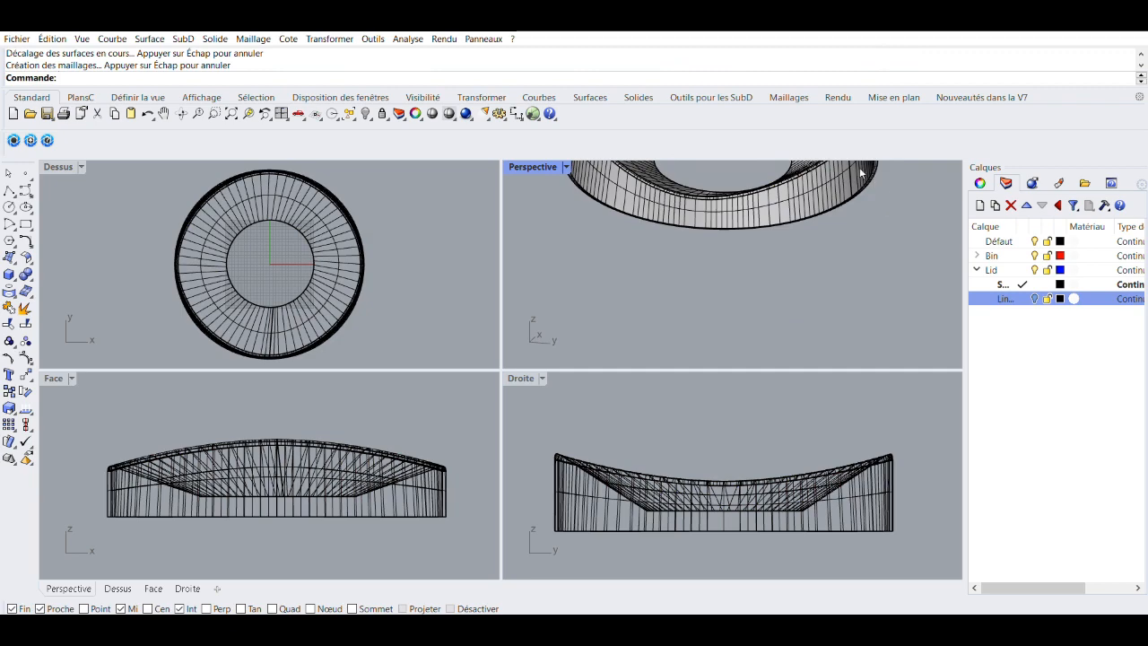
{"action": "right_click_drag", "start_coordinate": [867, 175], "coordinate": [841, 232]}
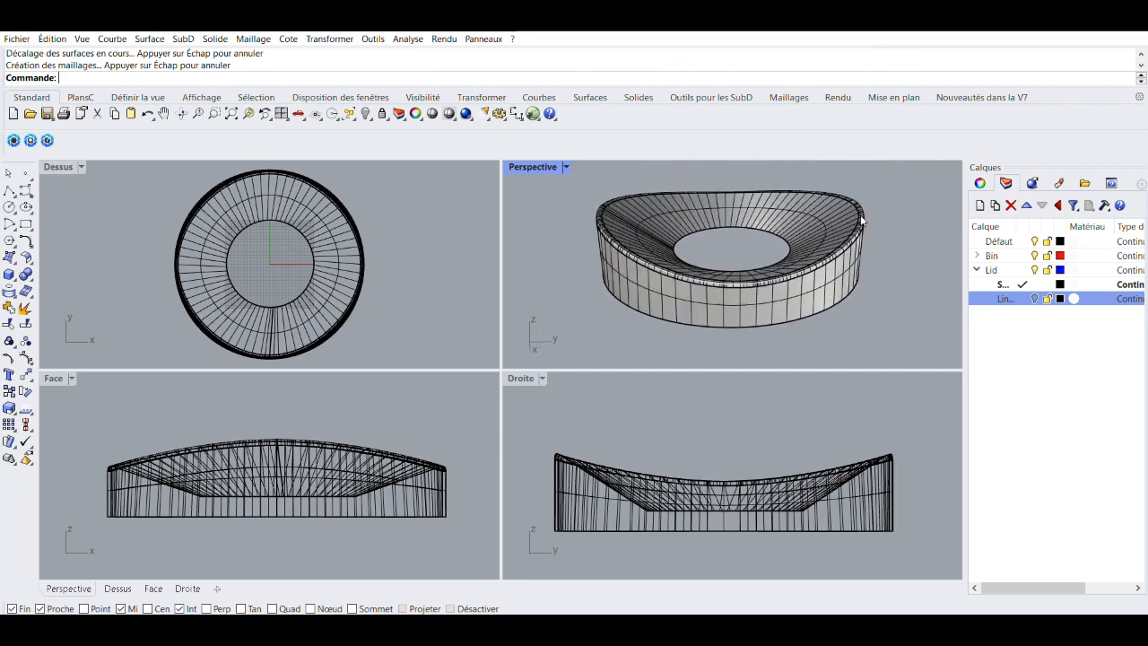
- Offset the rim's fillet surface toward the inside of the lid by 3 as a solid, deleting the original
{"action": "left_click", "coordinate": [862, 219]}
{"action": "type", "text": "Déc"}
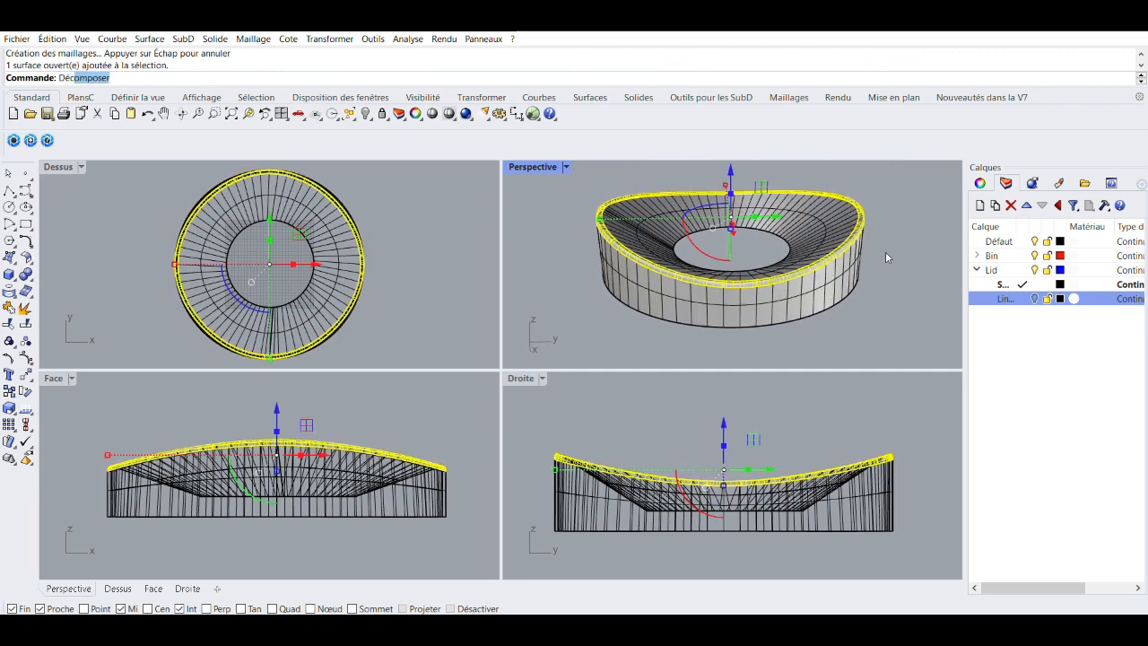
{"action": "type", "text": "al"}
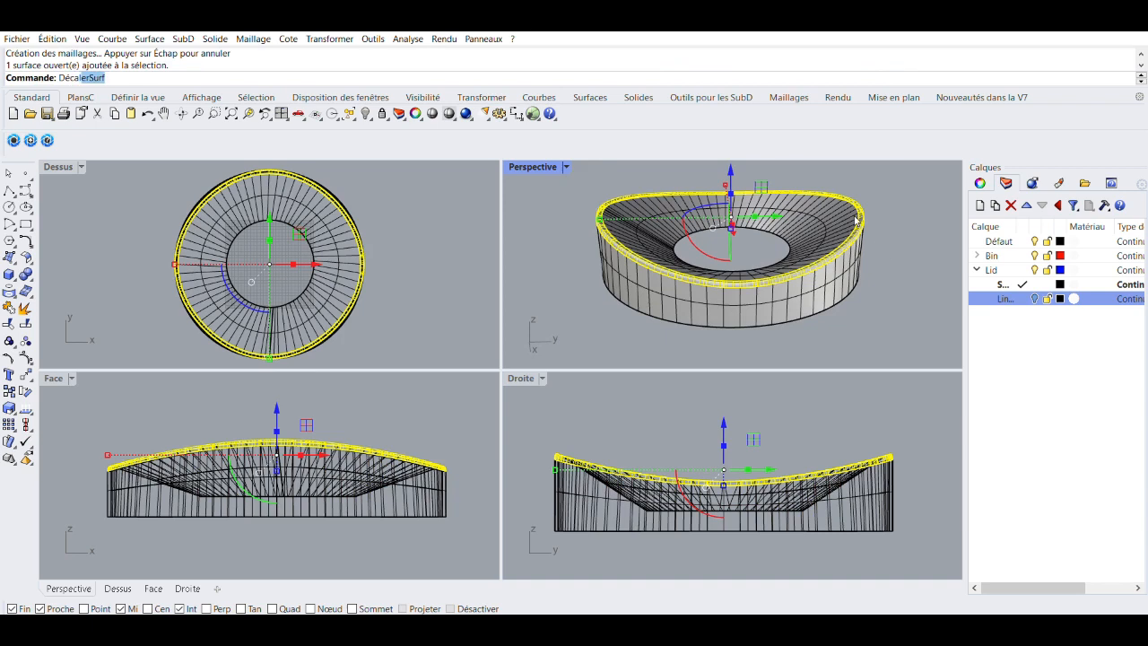
{"action": "key", "text": "Return"}
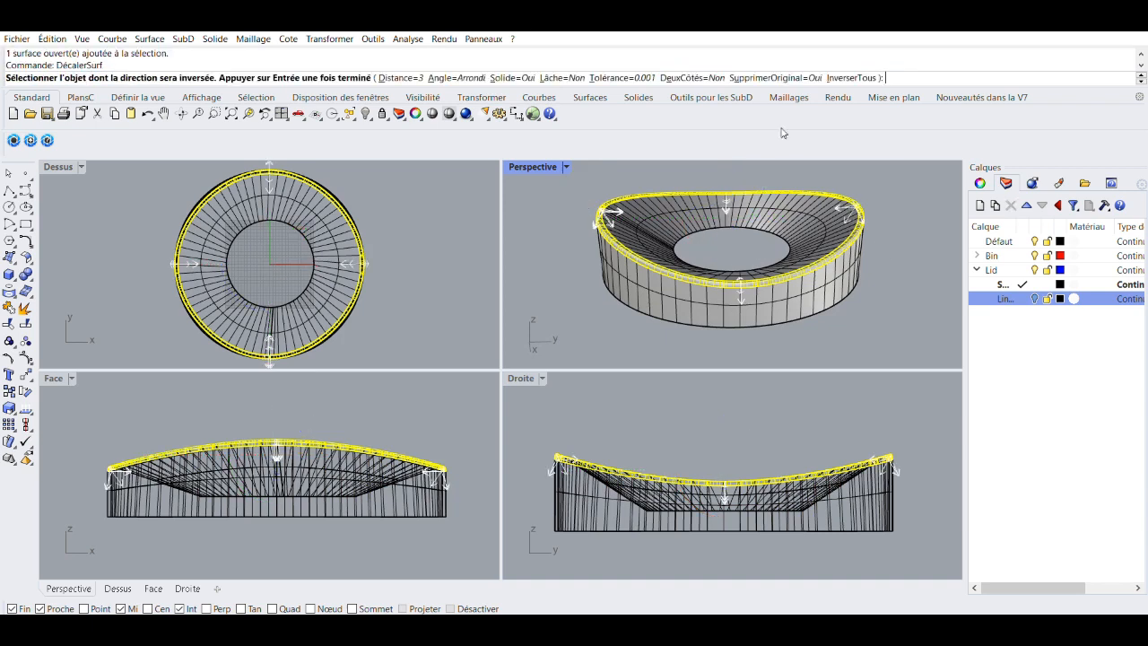
{"action": "type", "text": "3"}
{"action": "key", "text": "Return"}
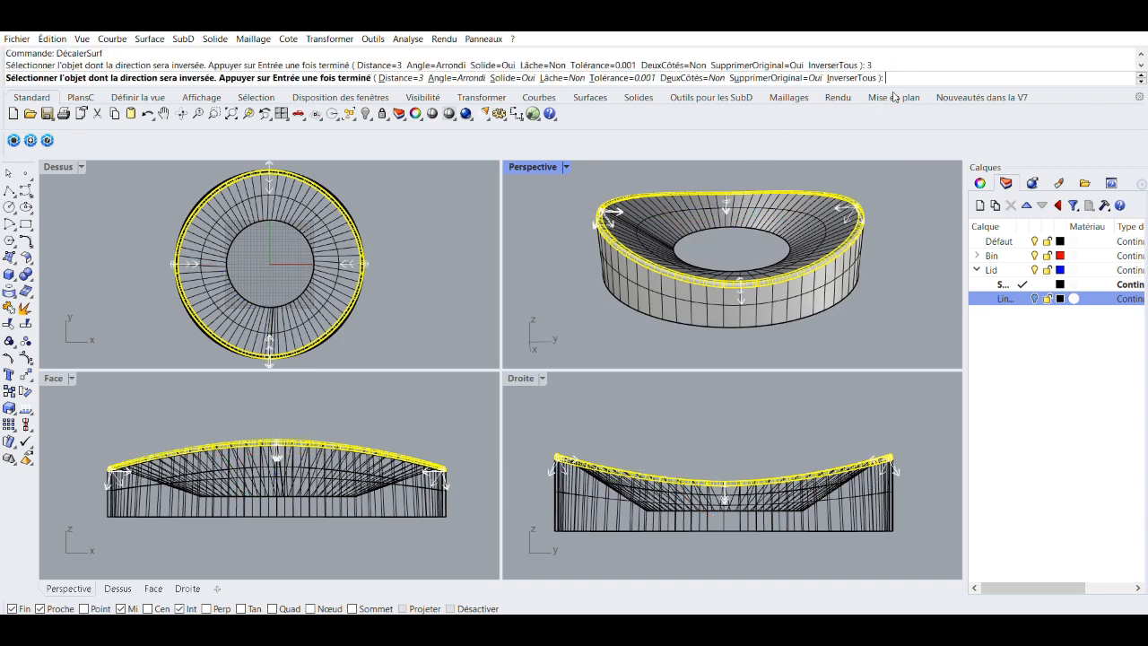
{"action": "key", "text": "Return"}
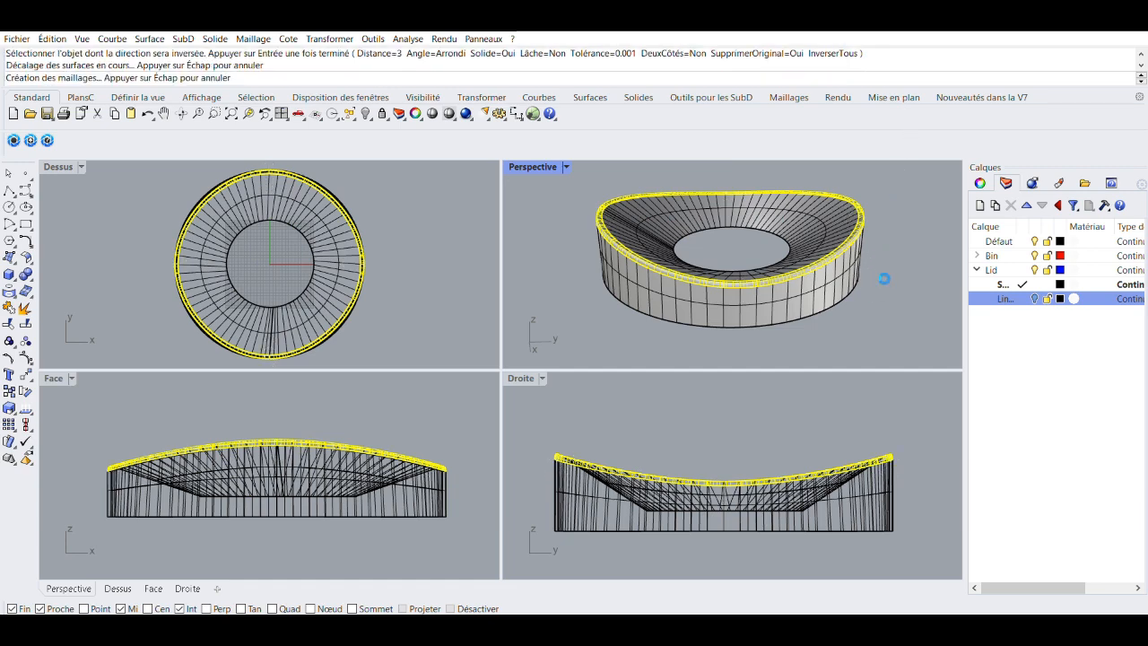
- Undo the last surface offset and offset the recessed inner surface downward by 8 as a solid, deleting the original
{"action": "key", "text": "ctrl+z"}
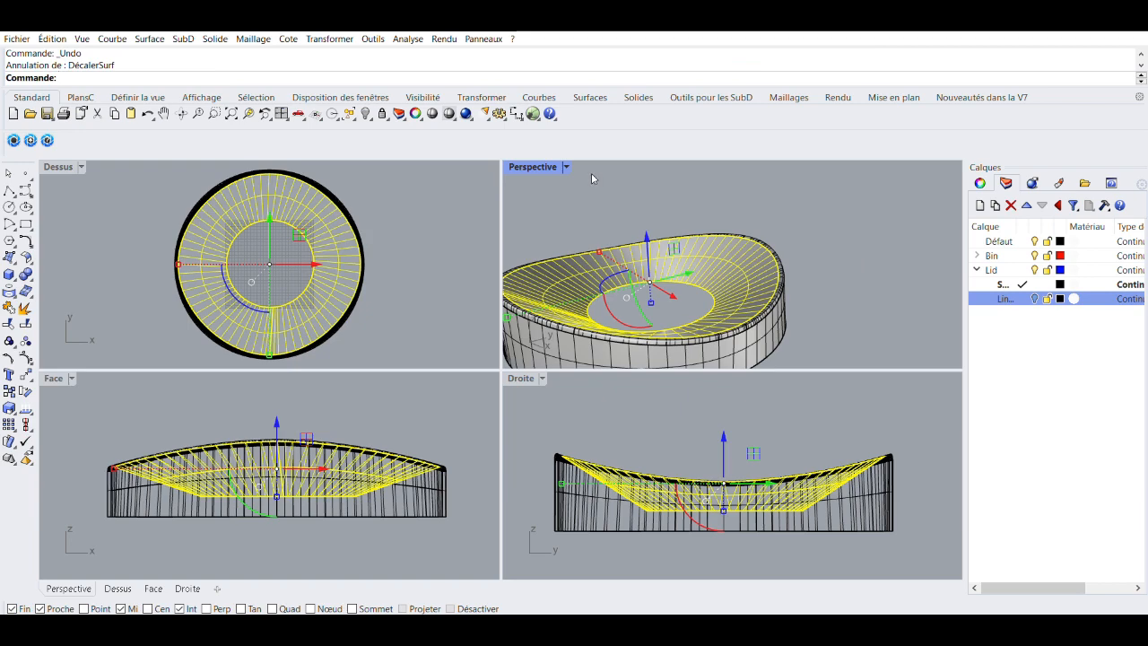
{"action": "type", "text": "DécalerSurf"}
{"action": "key", "text": "Return"}
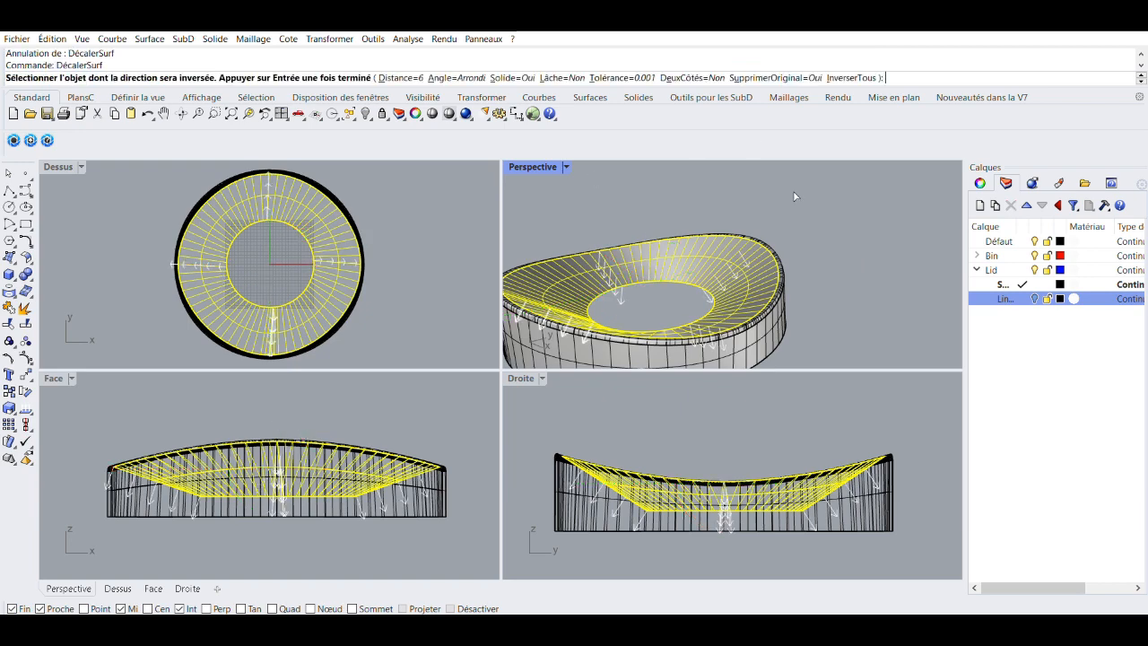
{"action": "key", "text": "Return"}
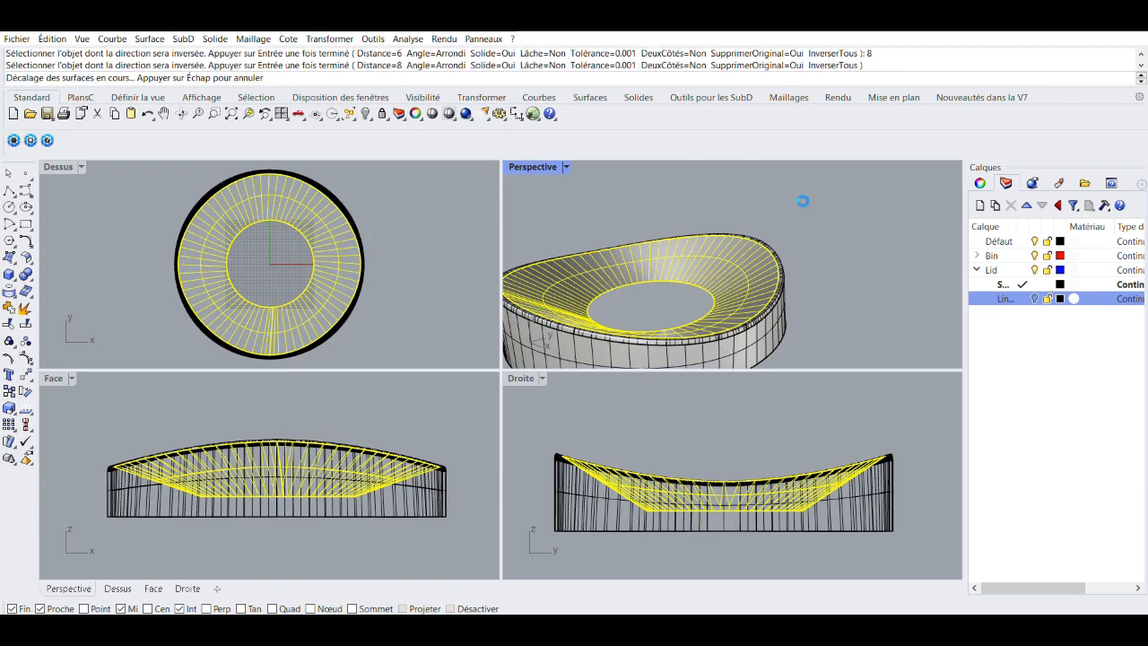
{"action": "scroll", "coordinate": [696, 284], "scroll_direction": "up", "scroll_amount": 4}
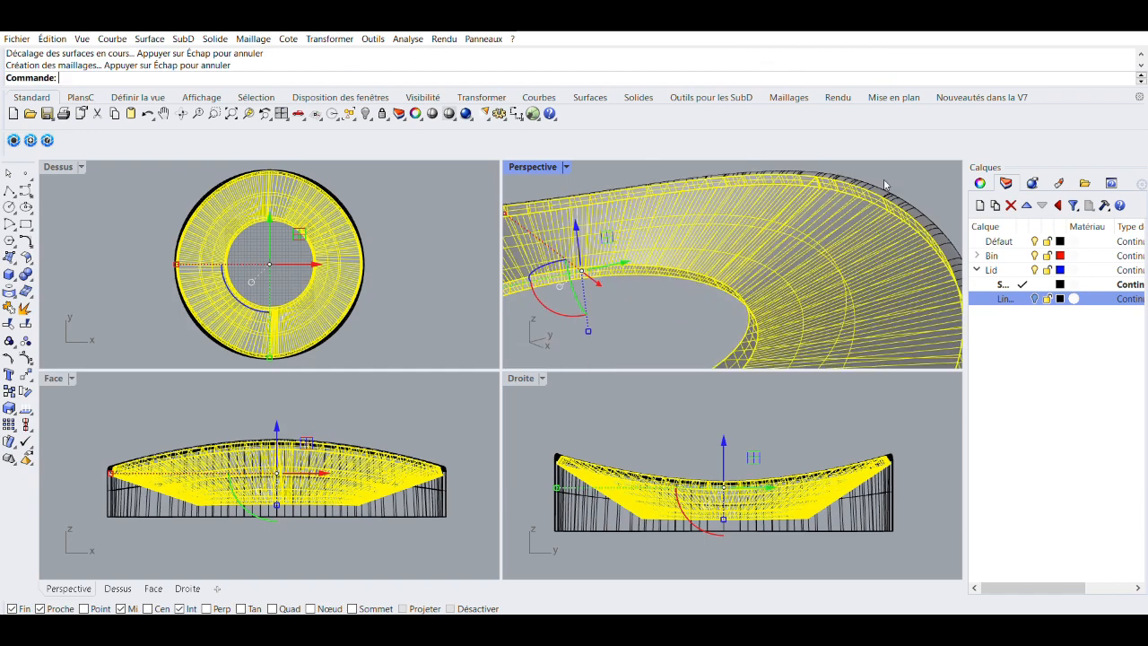
{"action": "key", "text": "Escape"}
{"action": "scroll", "coordinate": [790, 220], "scroll_direction": "down", "scroll_amount": 6}
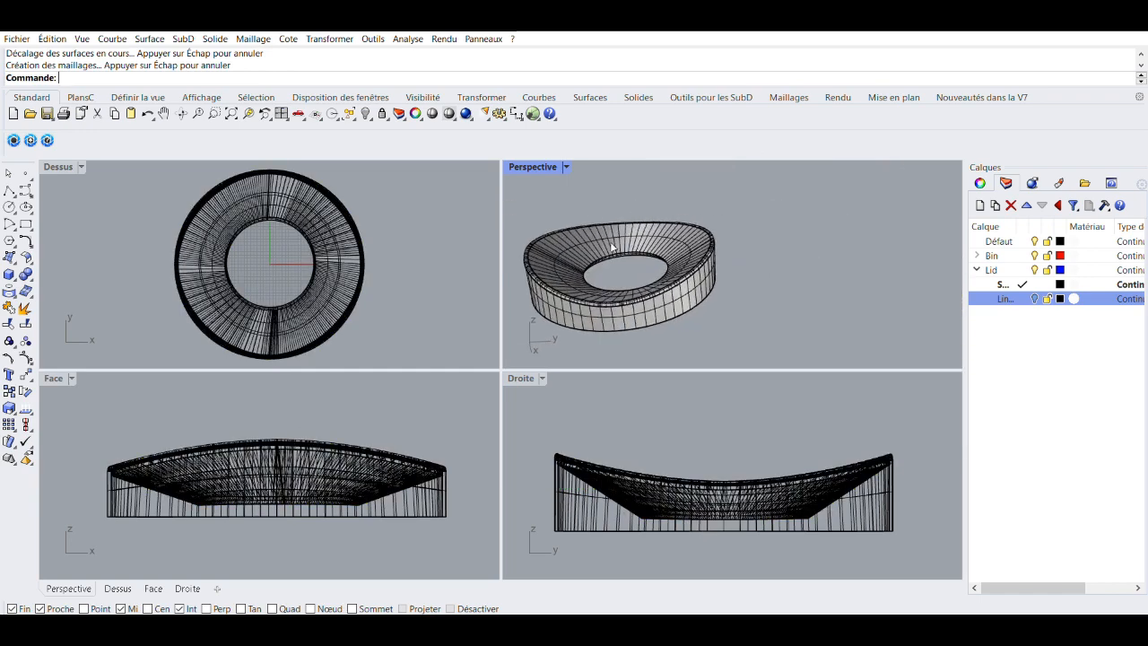
- Set the perspective view to Rendered display and examine the thickened lid from above and underneath
{"action": "scroll", "coordinate": [613, 249], "scroll_direction": "up", "scroll_amount": 7}
{"action": "scroll", "coordinate": [623, 253], "scroll_direction": "down", "scroll_amount": 7}
{"action": "right_click_drag", "start_coordinate": [627, 256], "coordinate": [702, 283]}
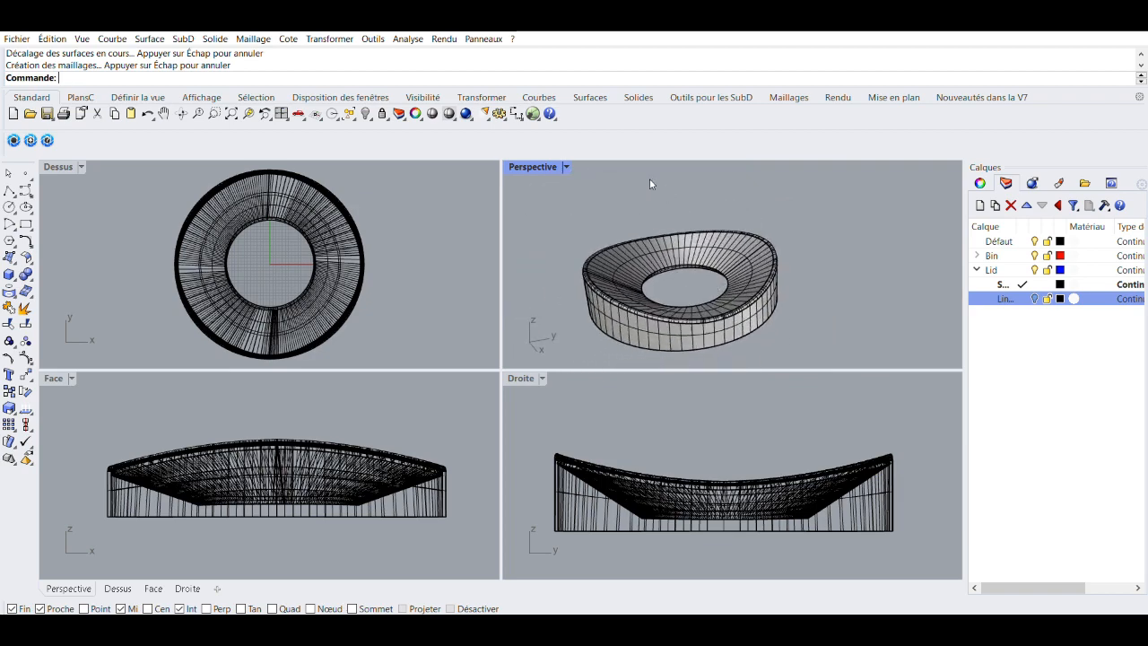
{"action": "key", "text": "ctrl+alt+r"}
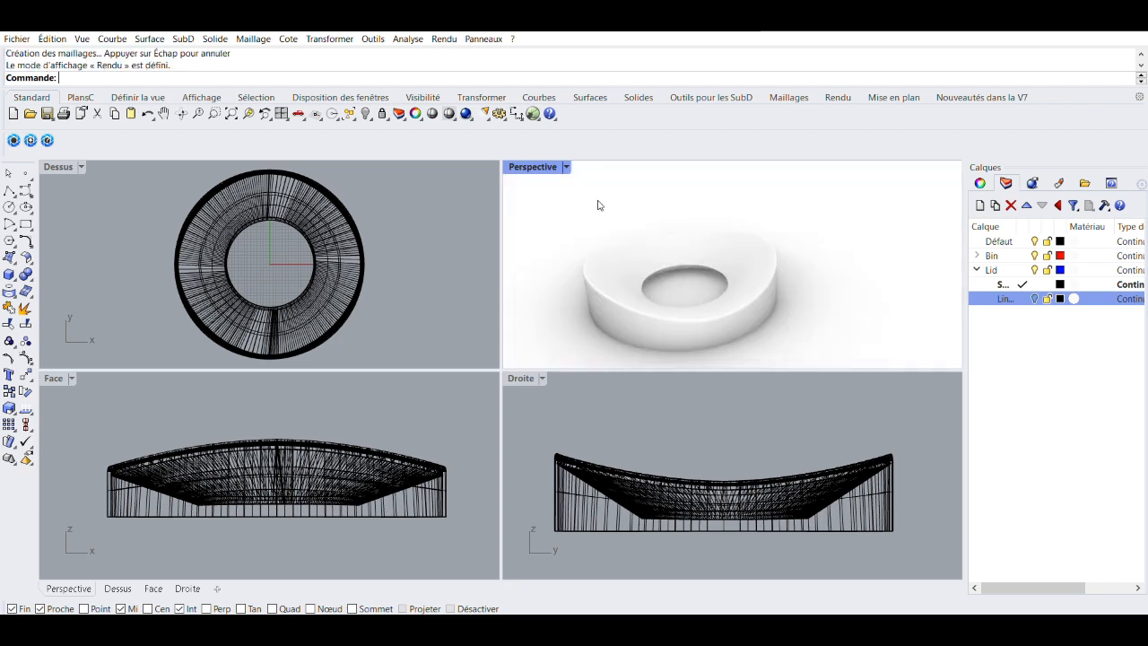
{"action": "scroll", "coordinate": [679, 267], "scroll_direction": "up", "scroll_amount": 2}
{"action": "scroll", "coordinate": [677, 258], "scroll_direction": "up", "scroll_amount": 5}
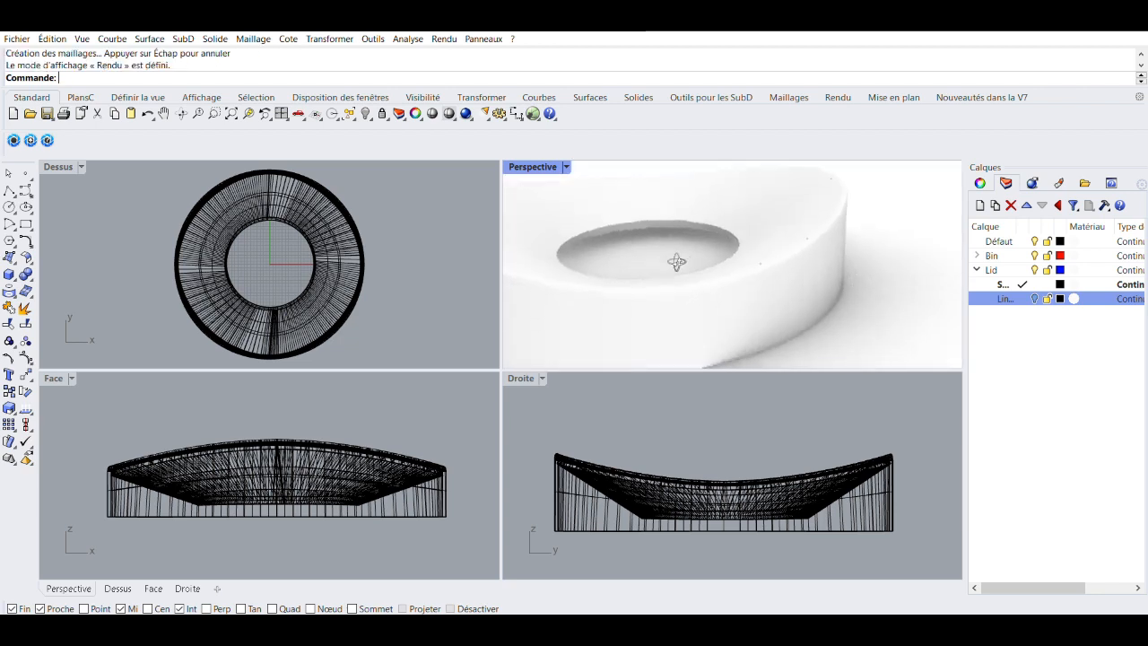
{"action": "scroll", "coordinate": [678, 252], "scroll_direction": "down", "scroll_amount": 8}
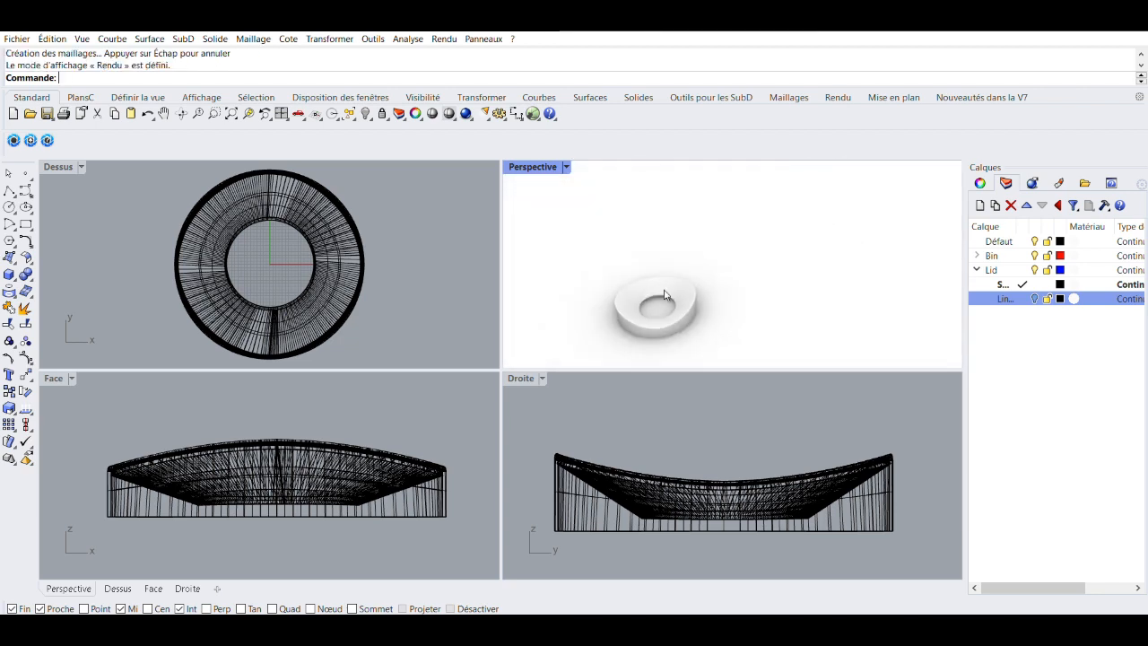
{"action": "scroll", "coordinate": [705, 213], "scroll_direction": "up", "scroll_amount": 5}
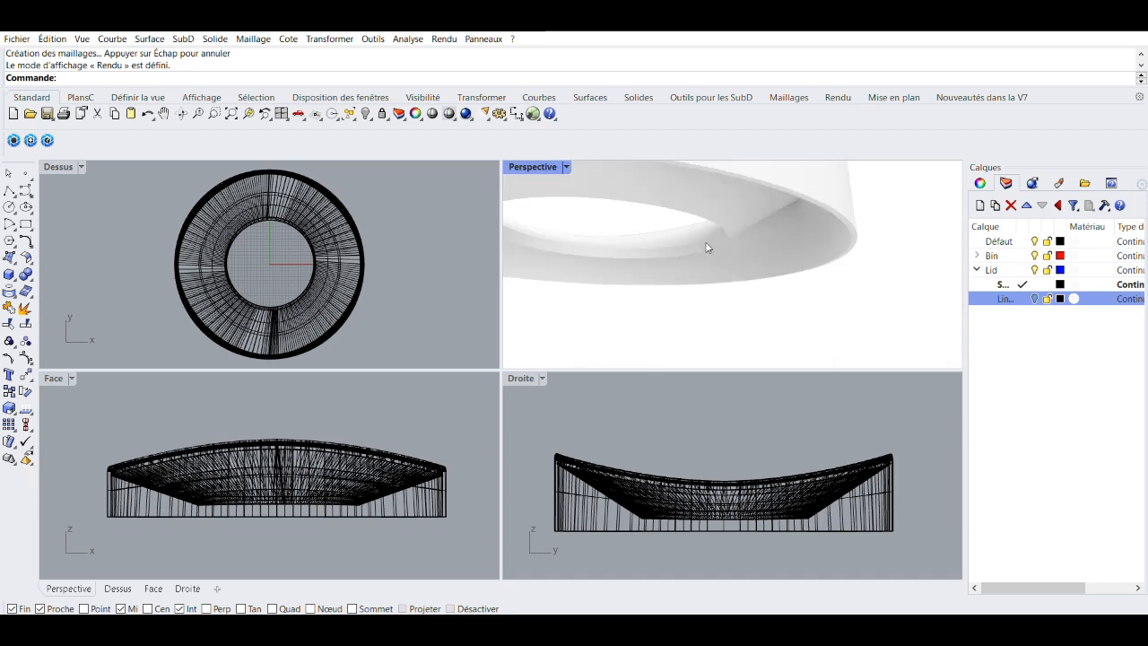
{"action": "scroll", "coordinate": [706, 248], "scroll_direction": "up", "scroll_amount": 3}
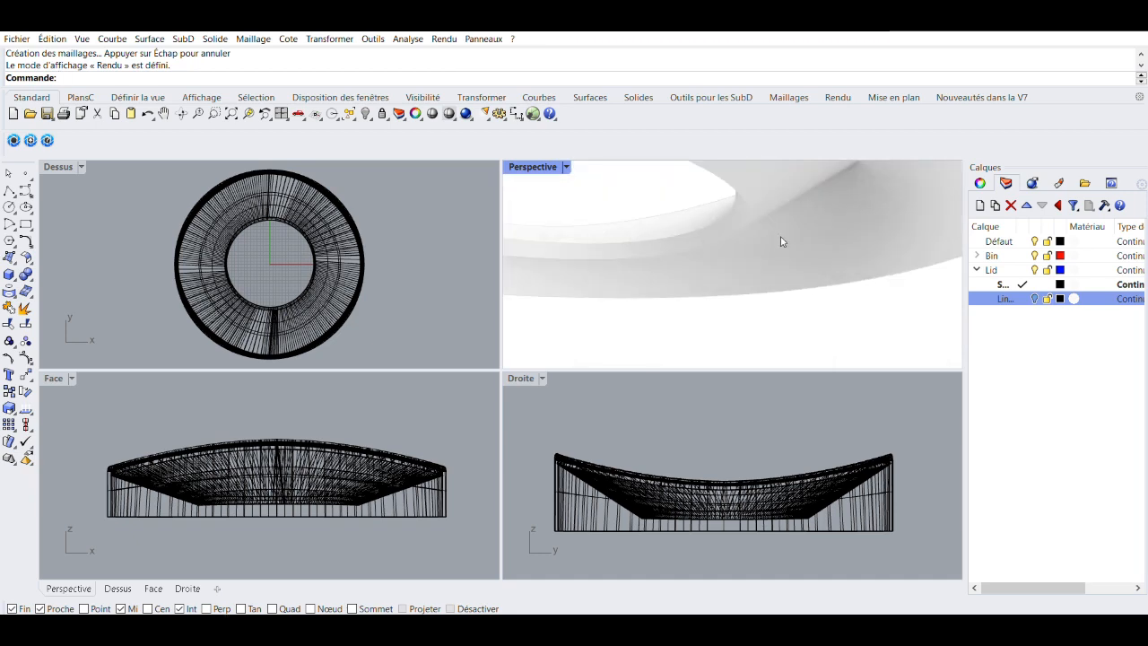
{"action": "scroll", "coordinate": [781, 236], "scroll_direction": "down", "scroll_amount": 6}
{"action": "scroll", "coordinate": [741, 263], "scroll_direction": "down", "scroll_amount": 6}
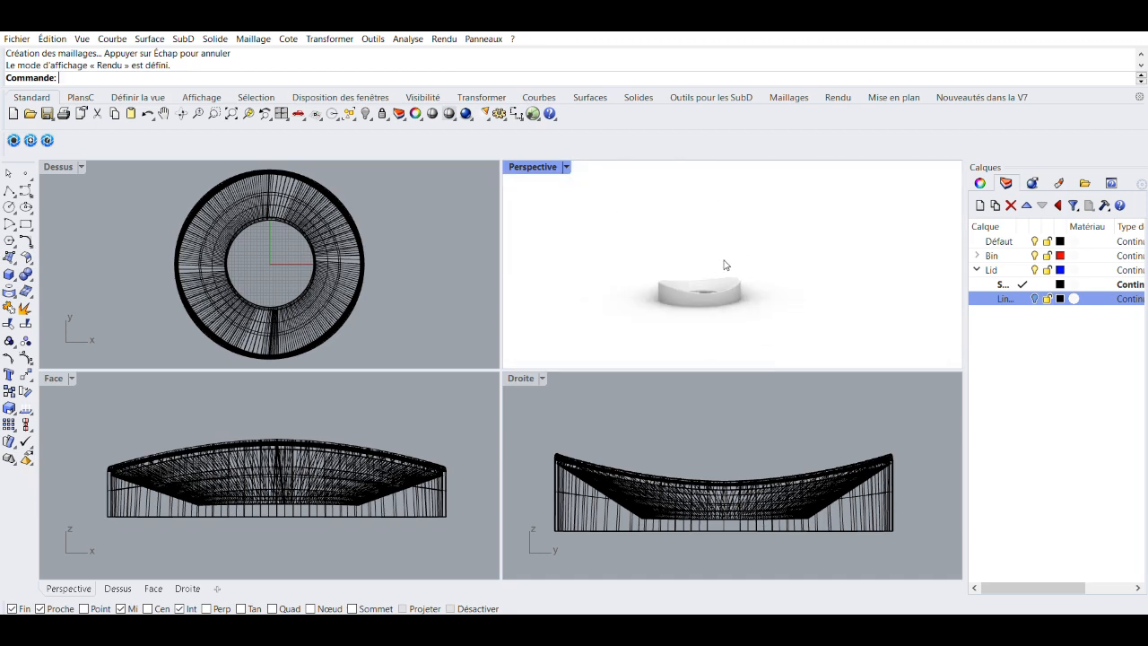
{"action": "right_click_drag", "start_coordinate": [722, 260], "coordinate": [720, 267]}
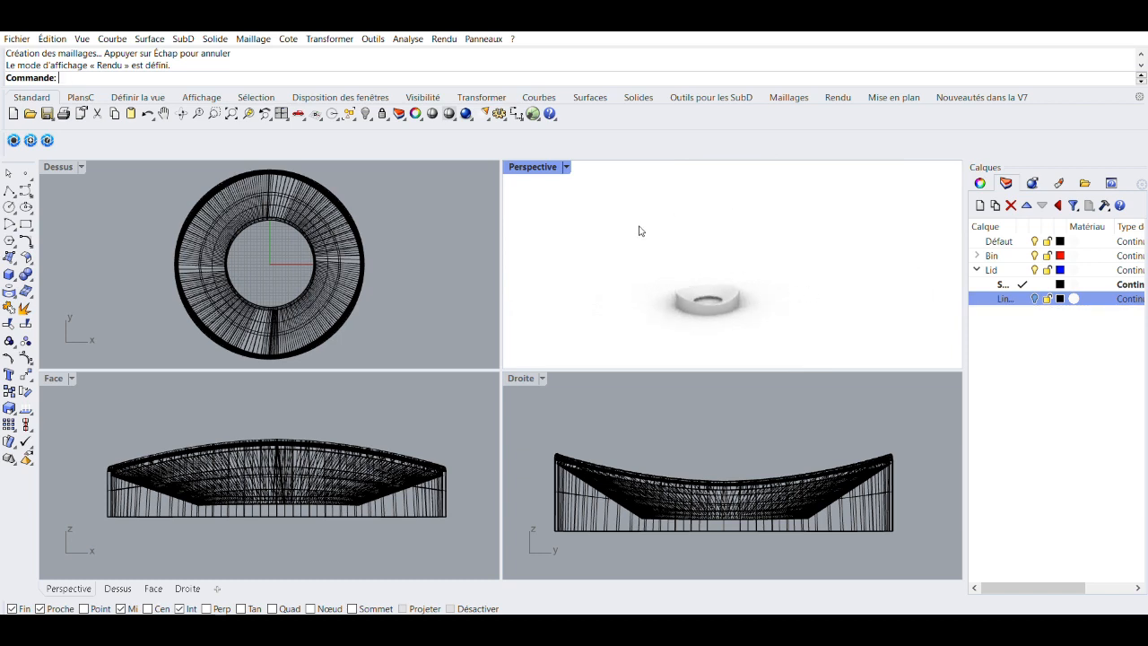
{"action": "scroll", "coordinate": [726, 288], "scroll_direction": "up", "scroll_amount": 3}
- Collapse the Lid layer, expand the Bin layer and turn on its surface sublayer to show the bin with the lid
{"action": "left_click", "coordinate": [977, 270]}
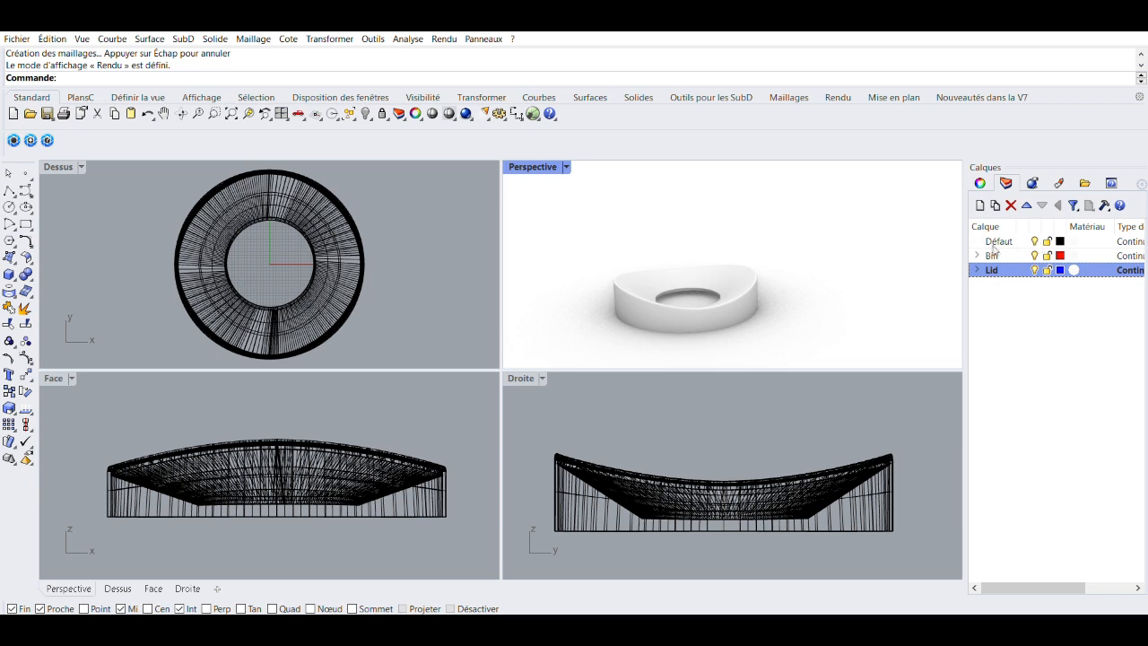
{"action": "left_click", "coordinate": [977, 255]}
{"action": "left_click", "coordinate": [1035, 285]}
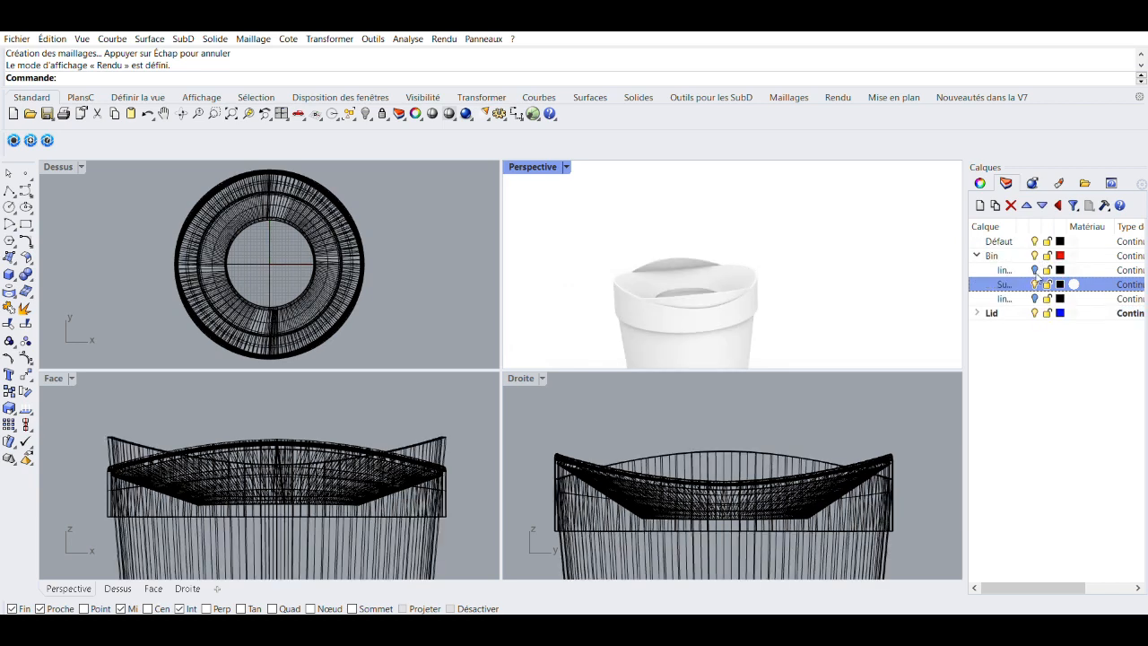
{"action": "scroll", "coordinate": [808, 250], "scroll_direction": "down", "scroll_amount": 3}
{"action": "mouse_move", "coordinate": [809, 280]}
{"action": "right_mouse_down"}
{"action": "mouse_move", "coordinate": [813, 257]}
{"action": "mouse_move", "coordinate": [811, 285]}
{"action": "right_mouse_up"}
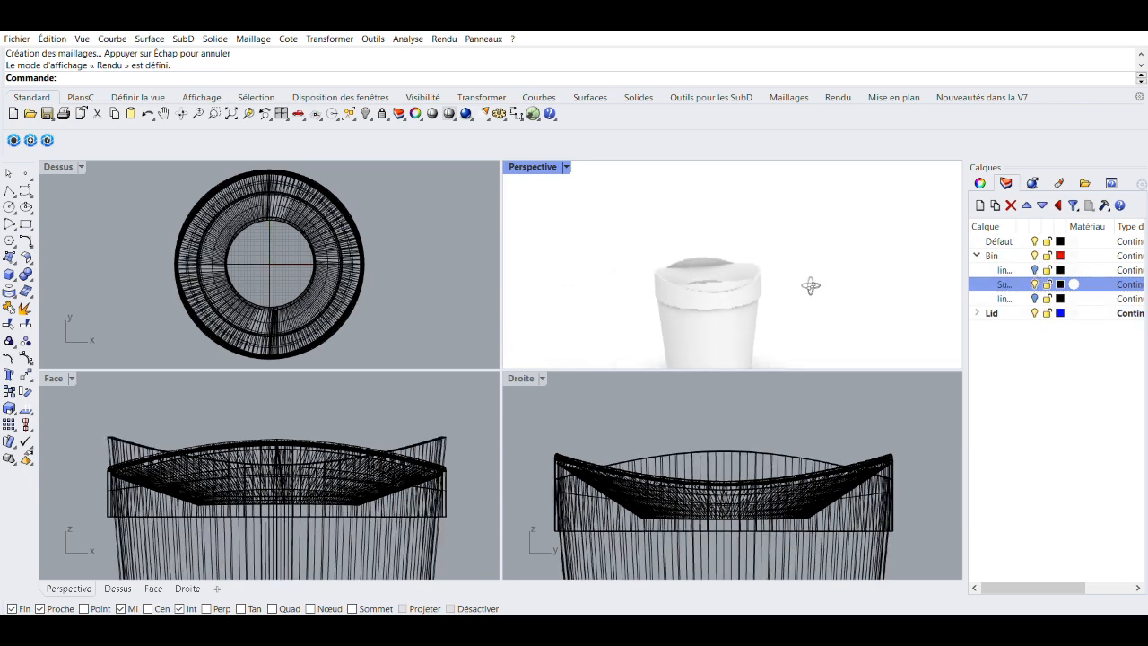
{"action": "left_click", "coordinate": [1004, 314]}
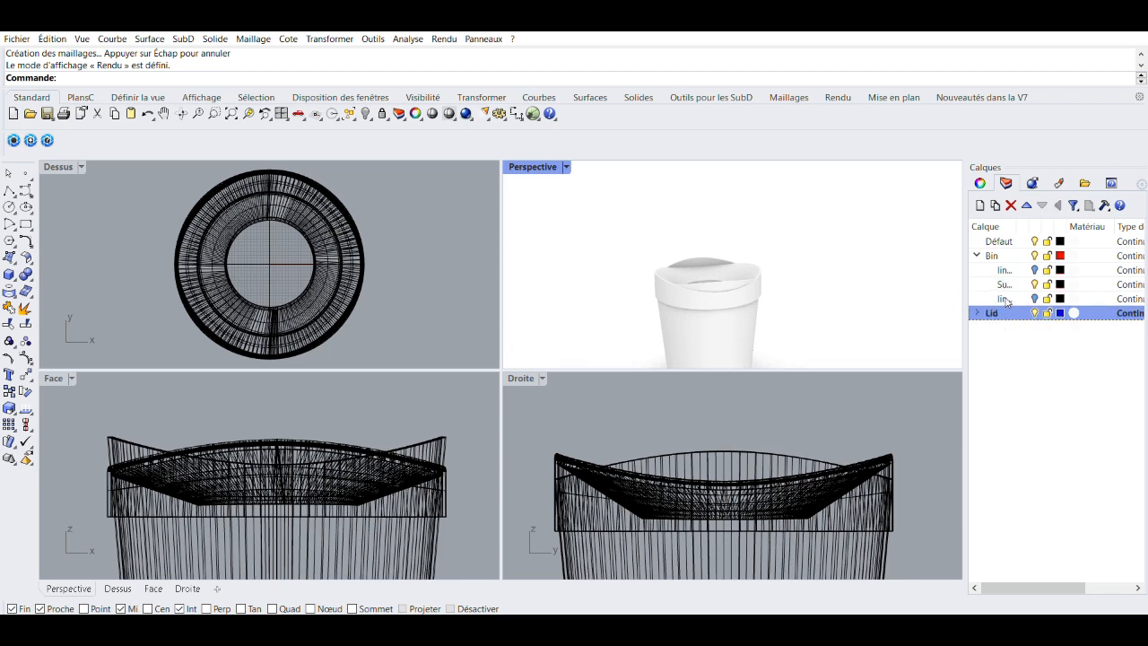
- Scale the whole lid slightly larger from one end of its rim, and shift it sideways and slightly upward to recentre it on the bin
{"action": "left_click", "coordinate": [766, 282]}
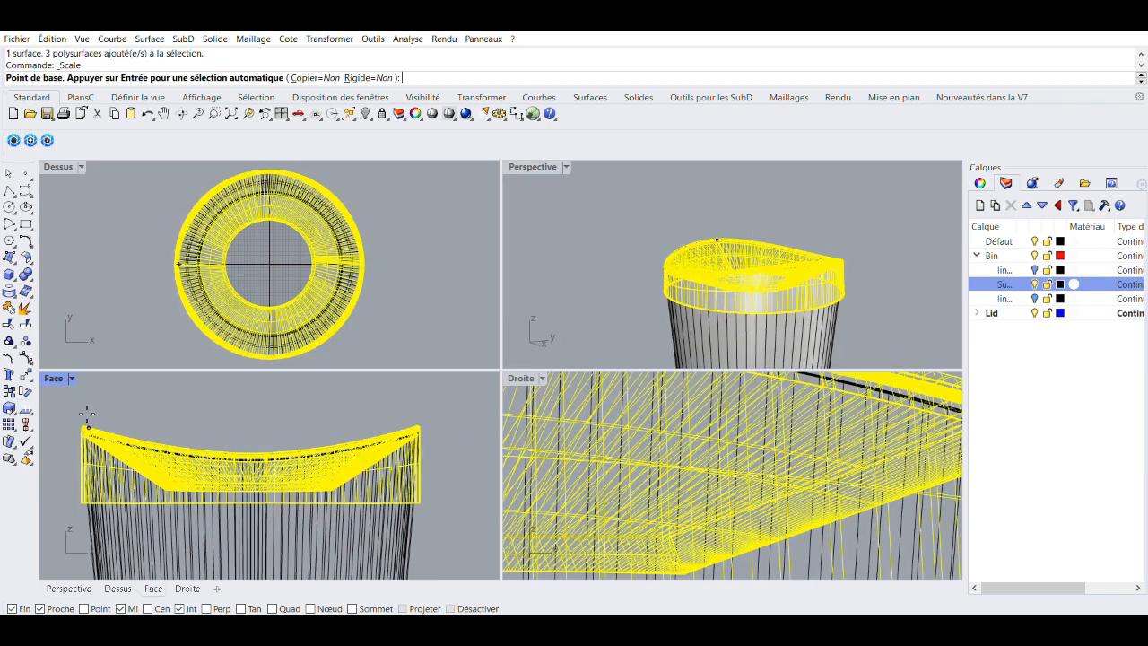
{"action": "left_click", "coordinate": [87, 427]}
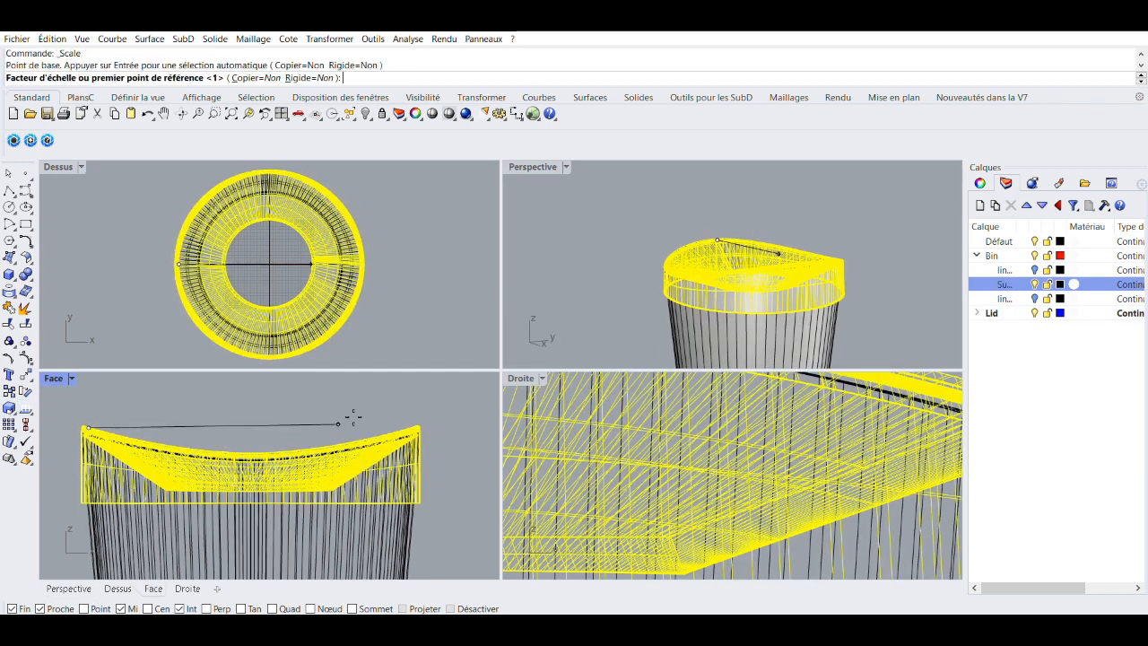
{"action": "left_click", "coordinate": [424, 414]}
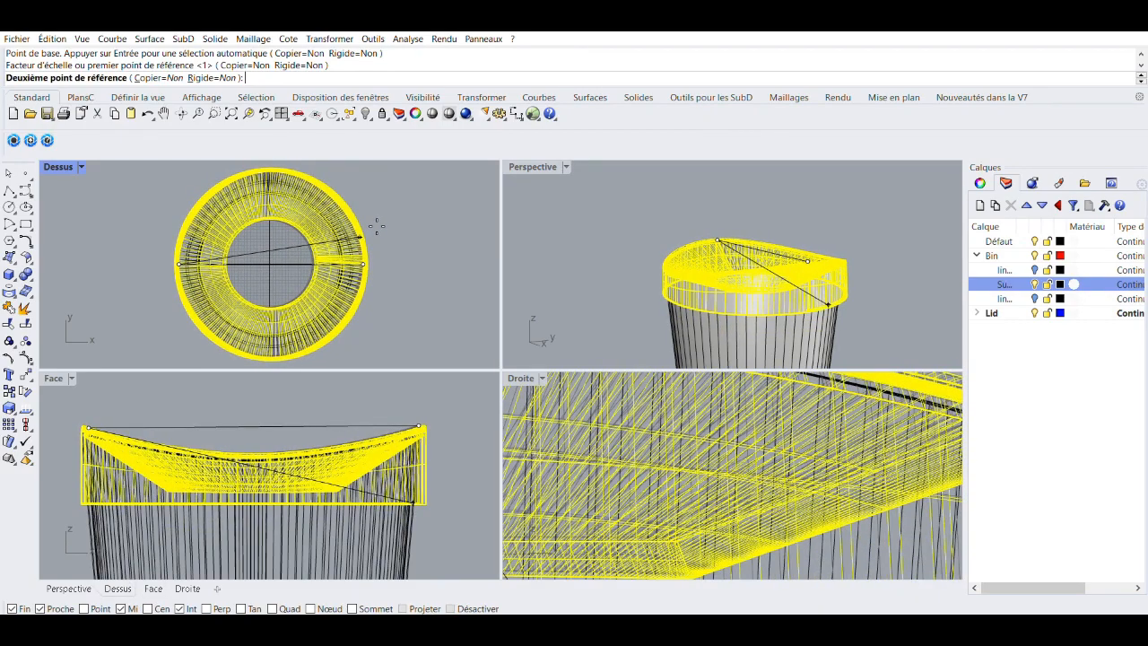
{"action": "left_click", "coordinate": [375, 226]}
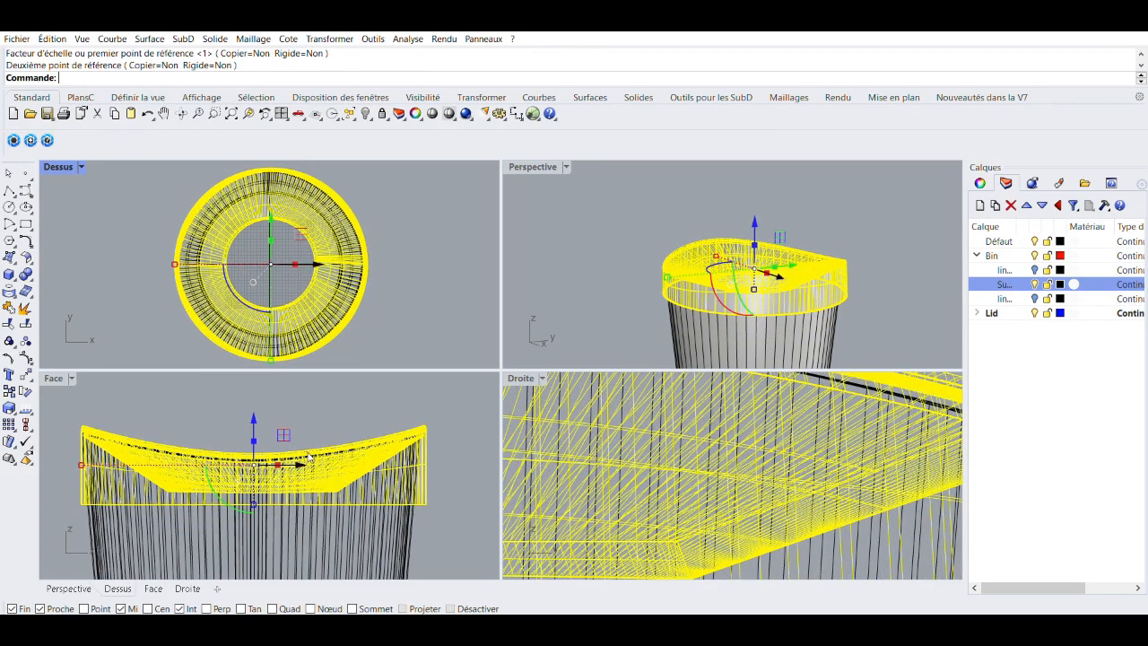
{"action": "left_click_drag", "start_coordinate": [305, 458], "coordinate": [299, 455]}
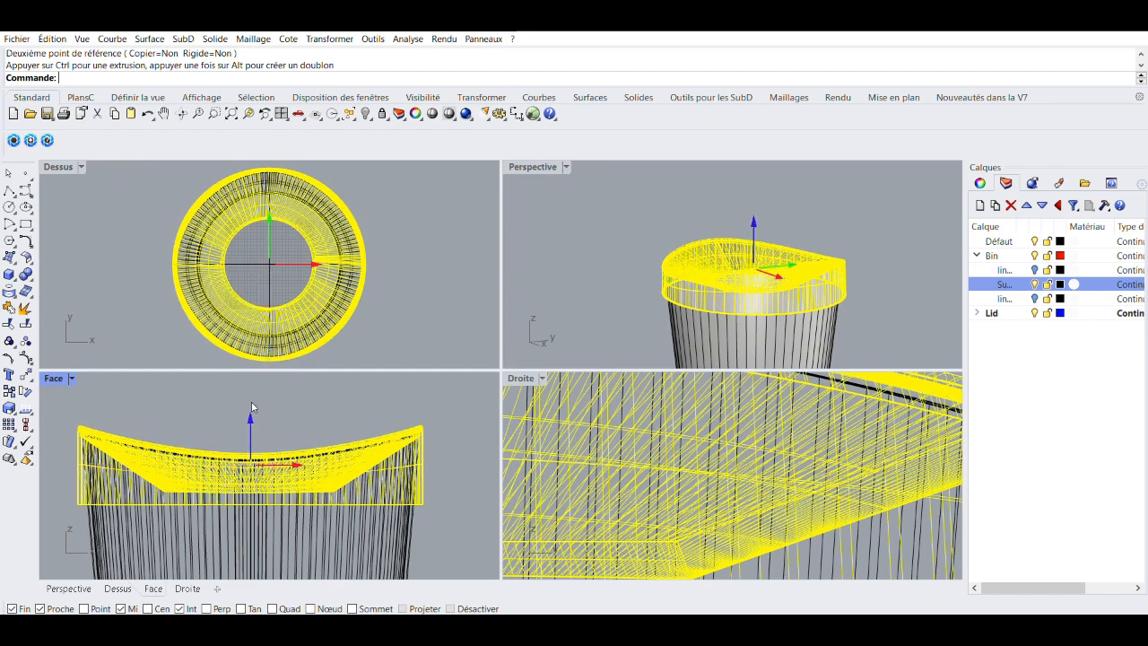
{"action": "left_click_drag", "start_coordinate": [252, 409], "coordinate": [251, 405]}
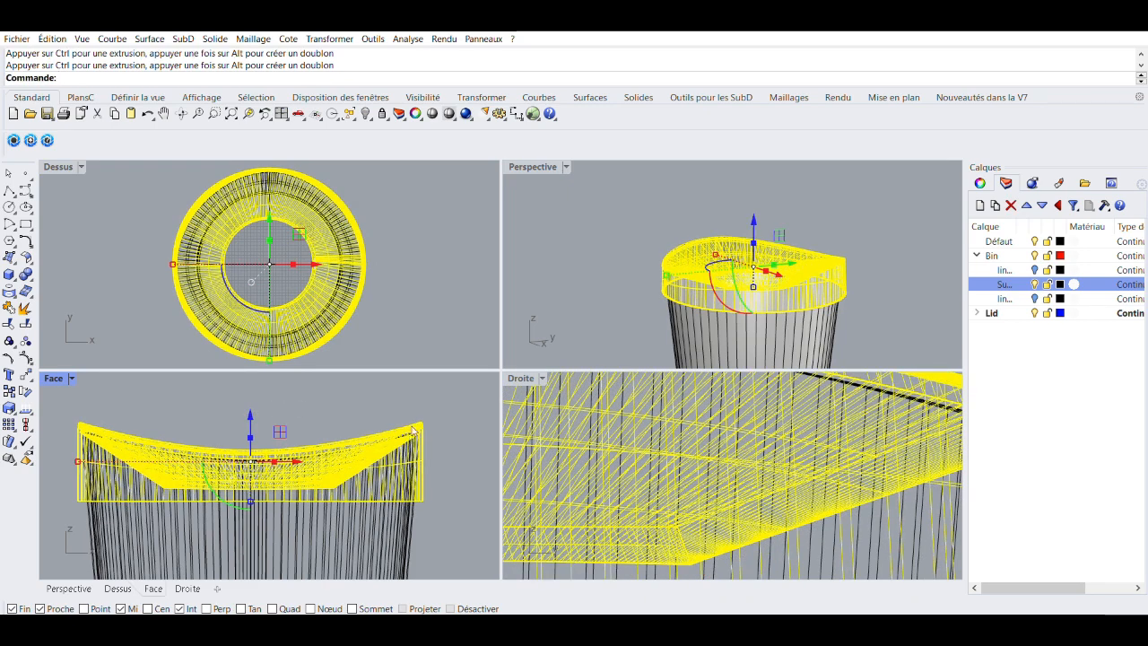
- Deselect the lid and examine how it fits on the bin from the side, above and underneath
{"action": "left_click", "coordinate": [569, 269]}
{"action": "scroll", "coordinate": [583, 283], "scroll_direction": "down", "scroll_amount": 5}
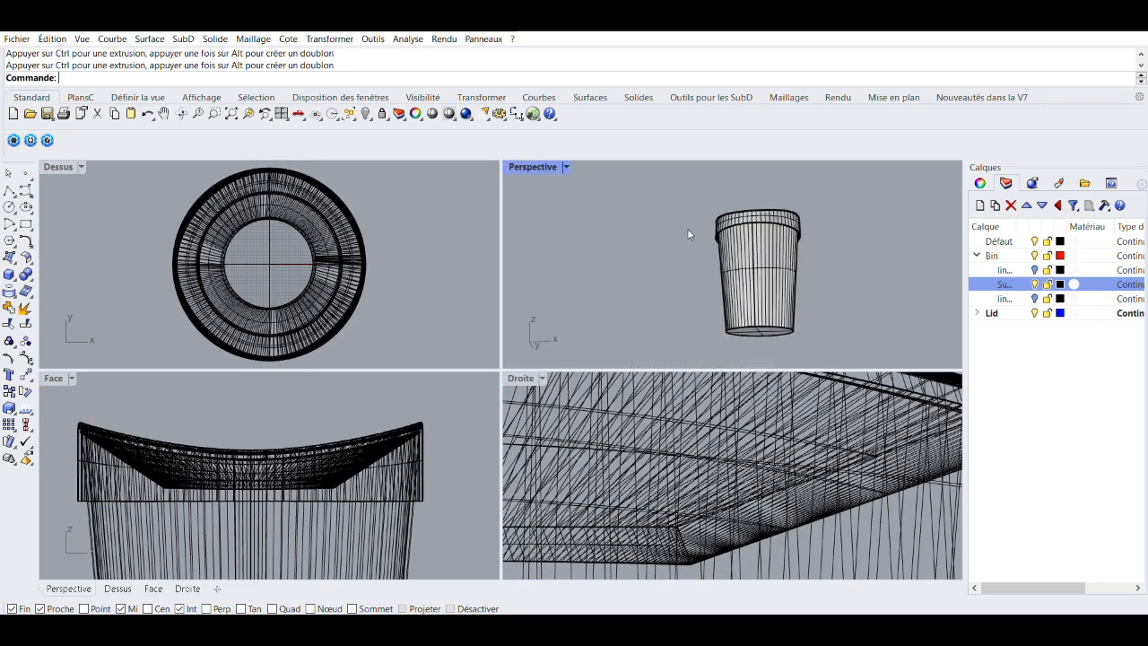
{"action": "scroll", "coordinate": [810, 287], "scroll_direction": "up", "scroll_amount": 5}
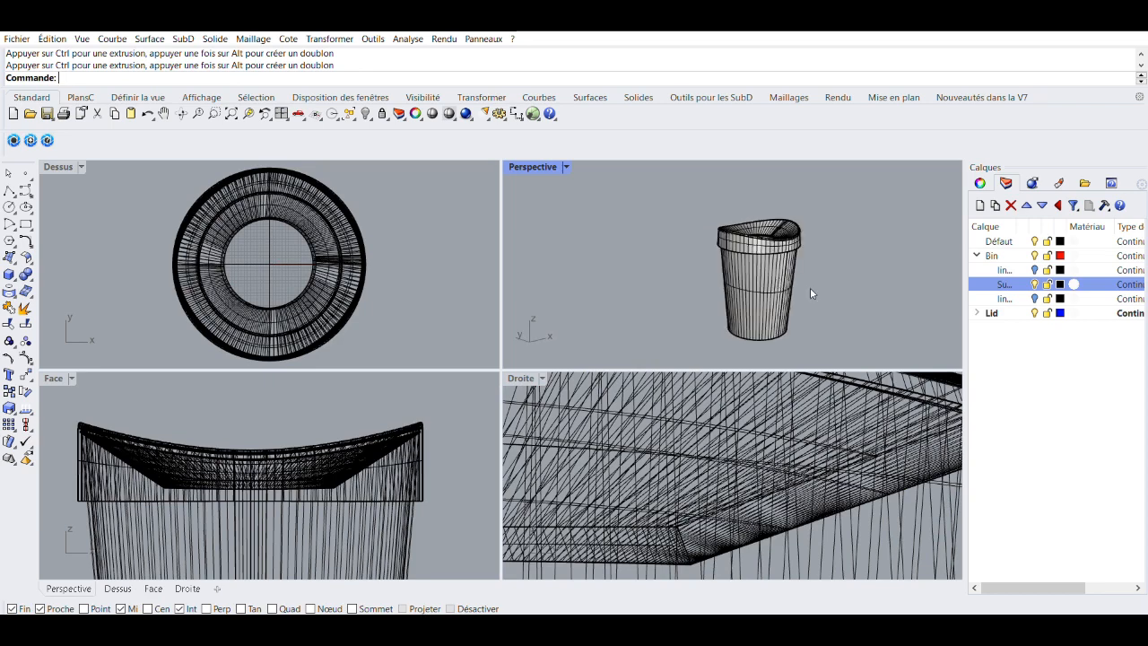
{"action": "scroll", "coordinate": [780, 313], "scroll_direction": "up", "scroll_amount": 5}
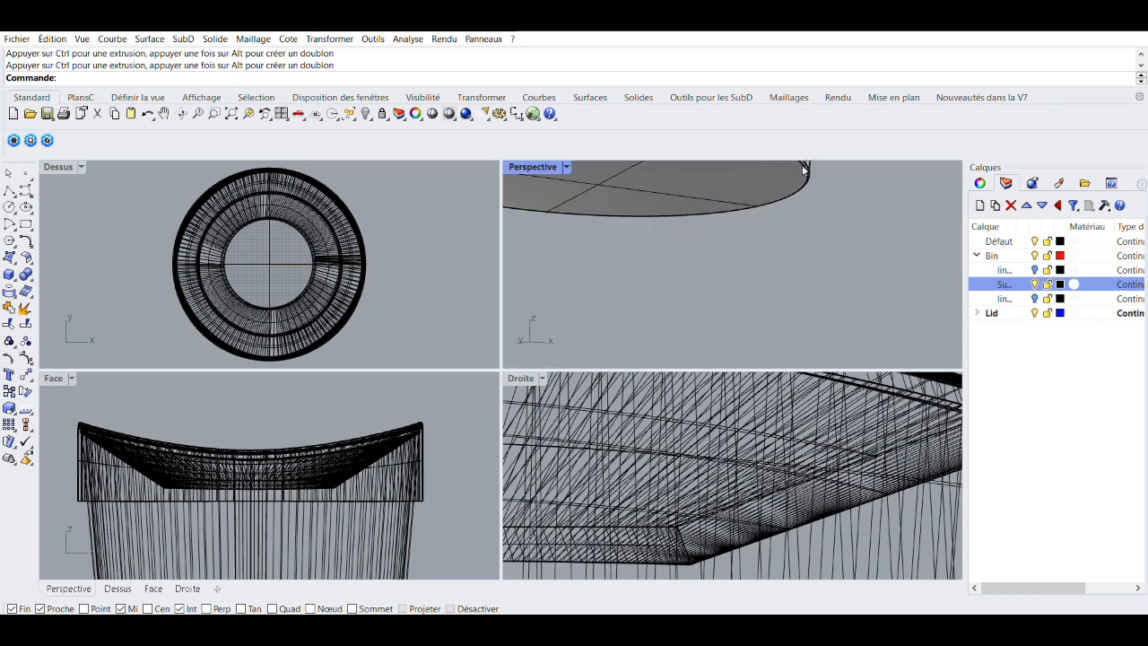
{"action": "scroll", "coordinate": [795, 197], "scroll_direction": "down", "scroll_amount": 5}
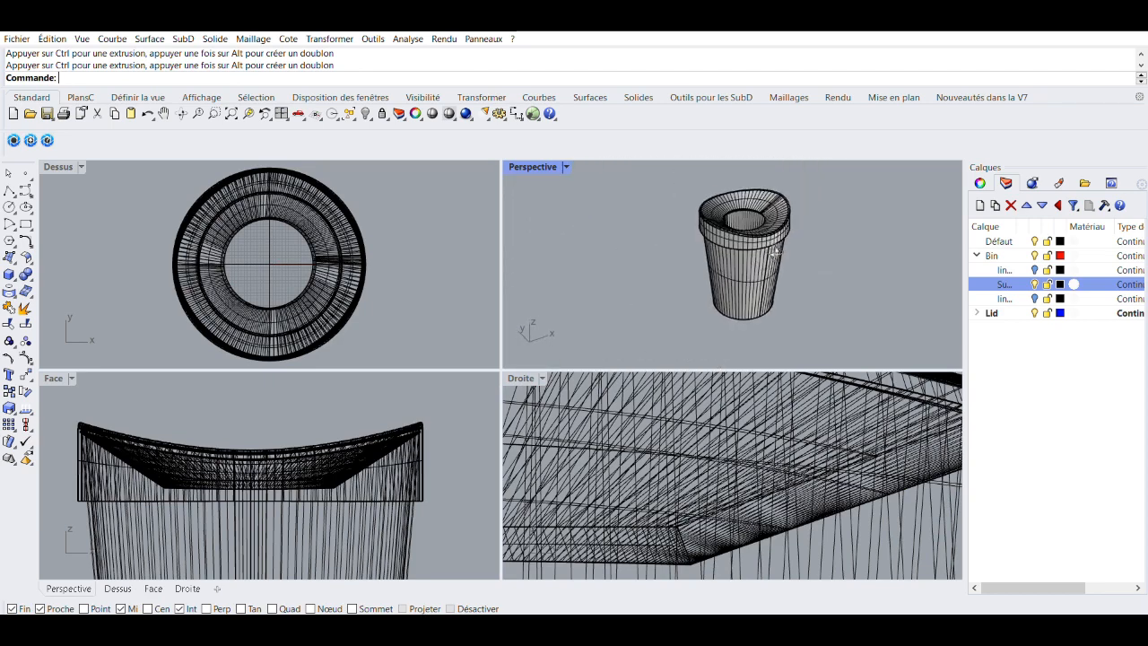
{"action": "scroll", "coordinate": [794, 204], "scroll_direction": "up", "scroll_amount": 4}
{"action": "scroll", "coordinate": [768, 242], "scroll_direction": "down", "scroll_amount": 5}
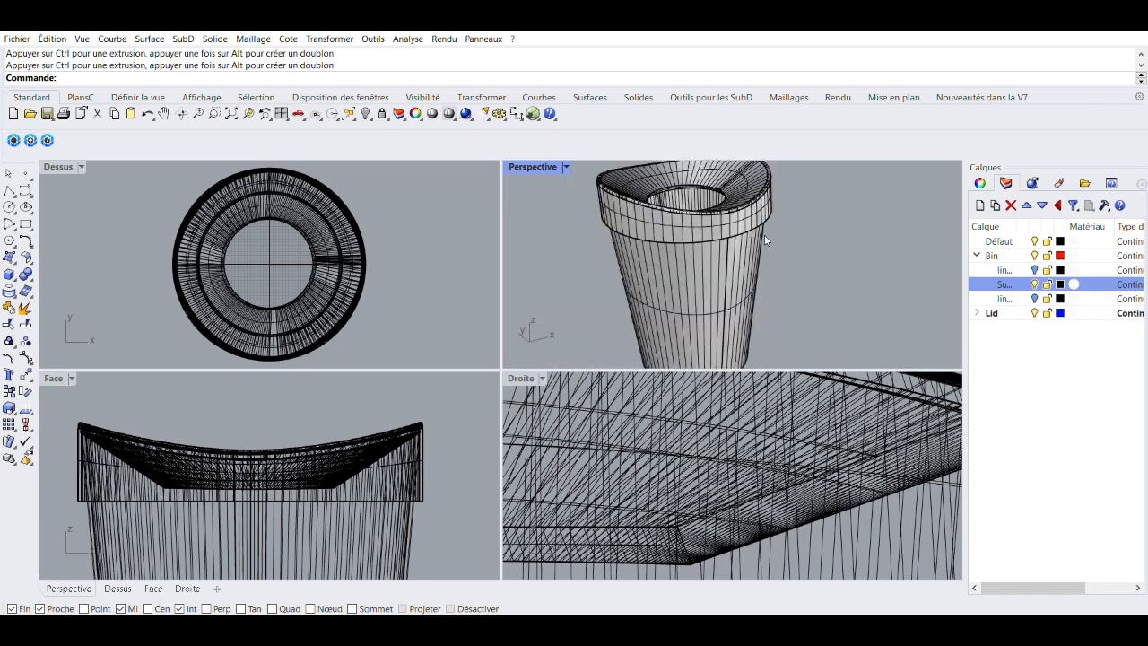
{"action": "right_click_drag", "start_coordinate": [763, 249], "coordinate": [738, 236]}
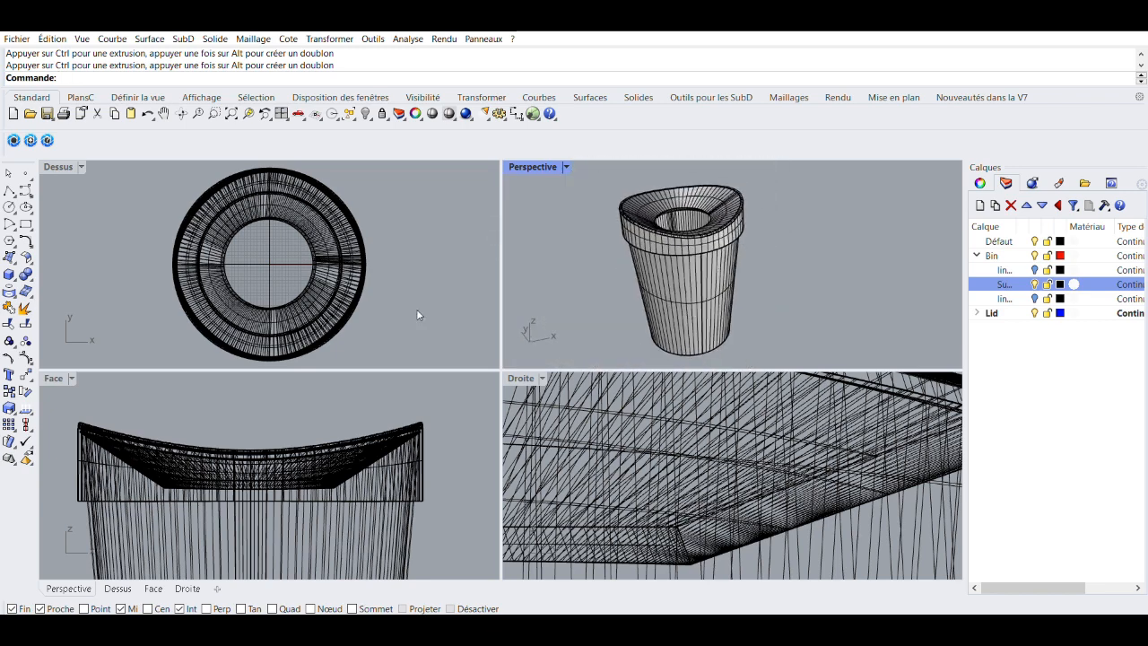
- Fit the model in all viewports, set them to Rendered display and change the solid render background colour to dark grey
{"action": "right_click", "coordinate": [233, 113]}
{"action": "left_click", "coordinate": [1058, 182]}
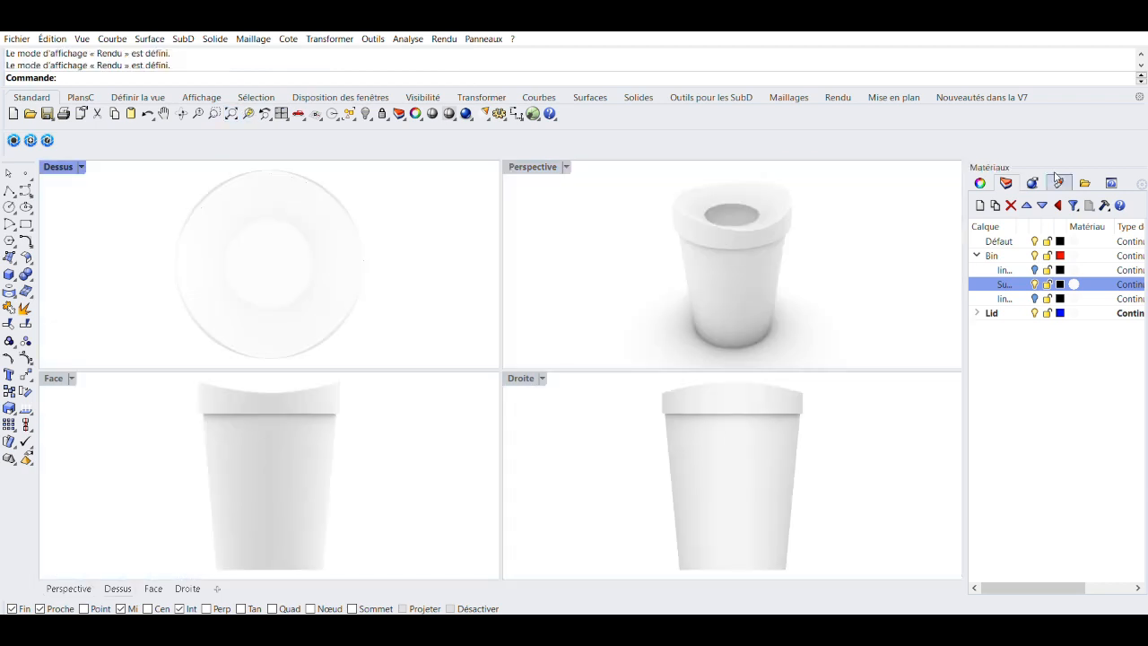
{"action": "left_click", "coordinate": [1033, 182]}
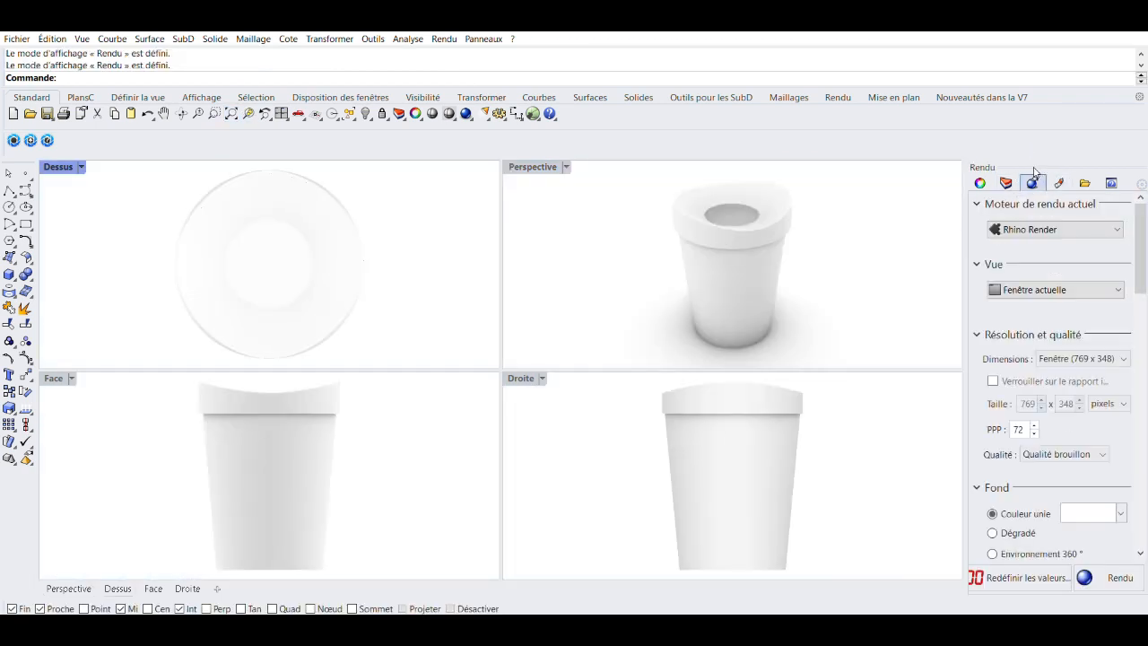
{"action": "scroll", "coordinate": [1094, 299], "scroll_direction": "down", "scroll_amount": 2}
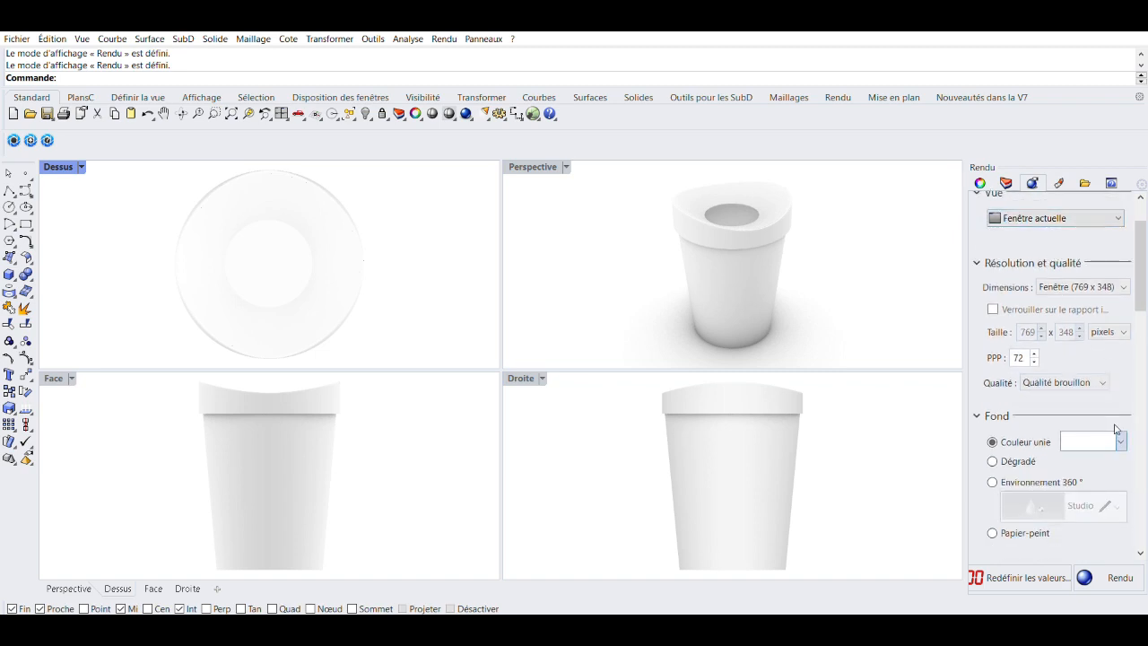
{"action": "left_click", "coordinate": [1064, 450]}
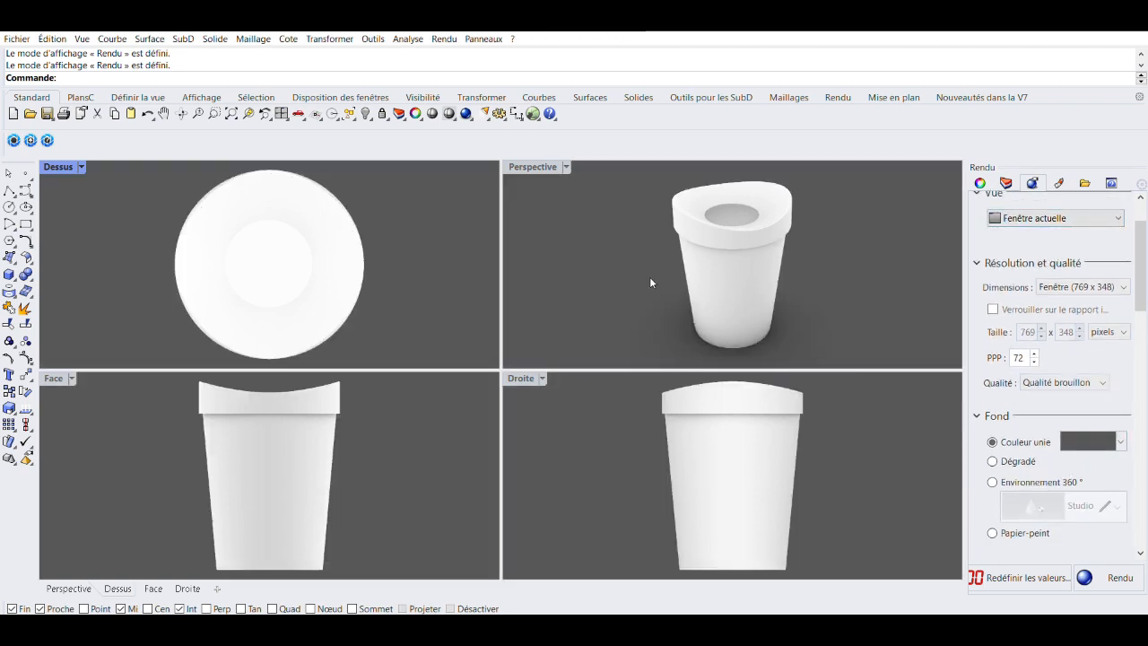
{"action": "right_click_drag", "start_coordinate": [650, 283], "coordinate": [835, 317]}
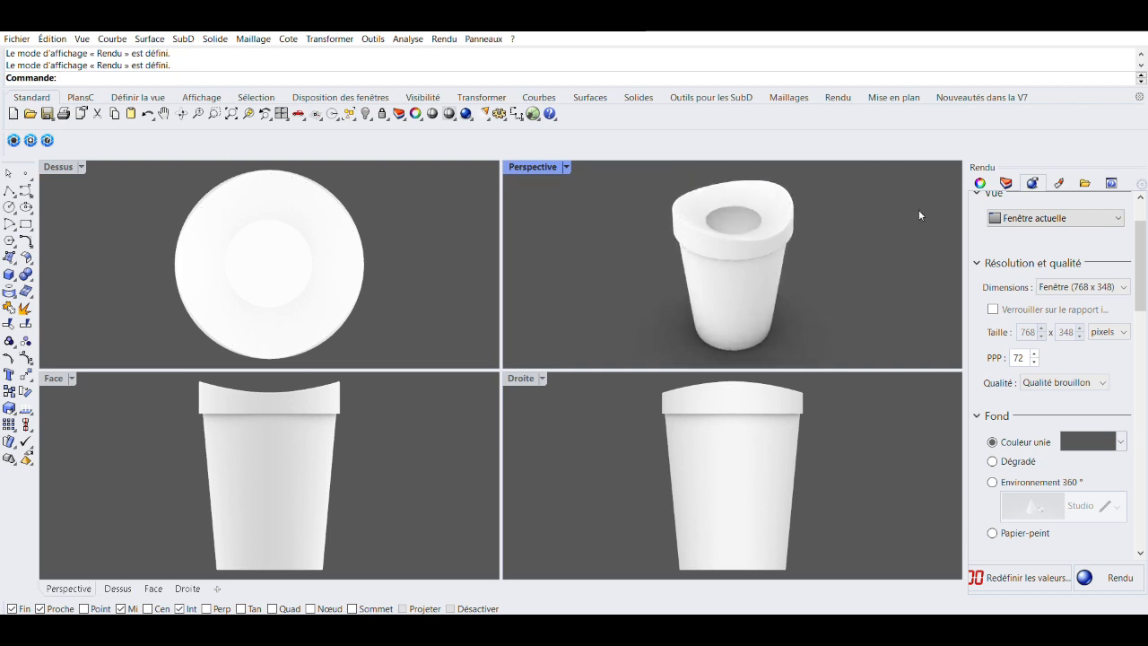